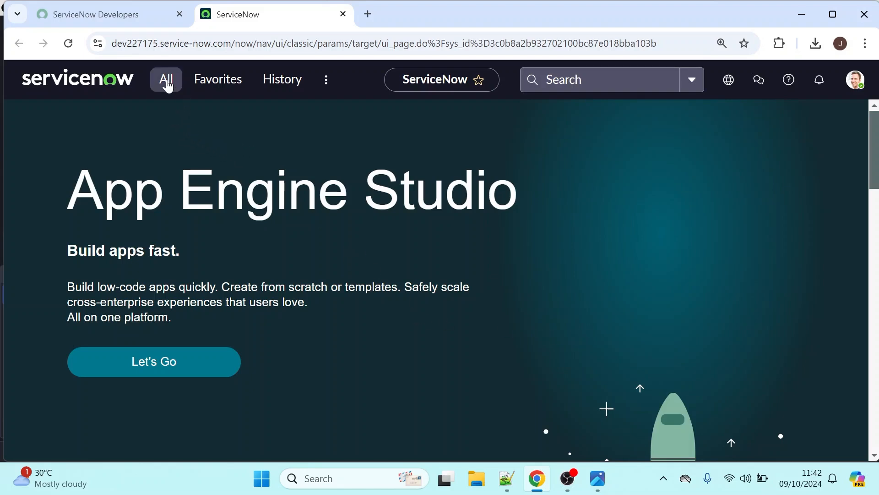
Open the Maintain Items and Variable Sets lists in separate new browser tabs and switch to the Variable Sets one
{"action": "left_click", "coordinate": [166, 82]}
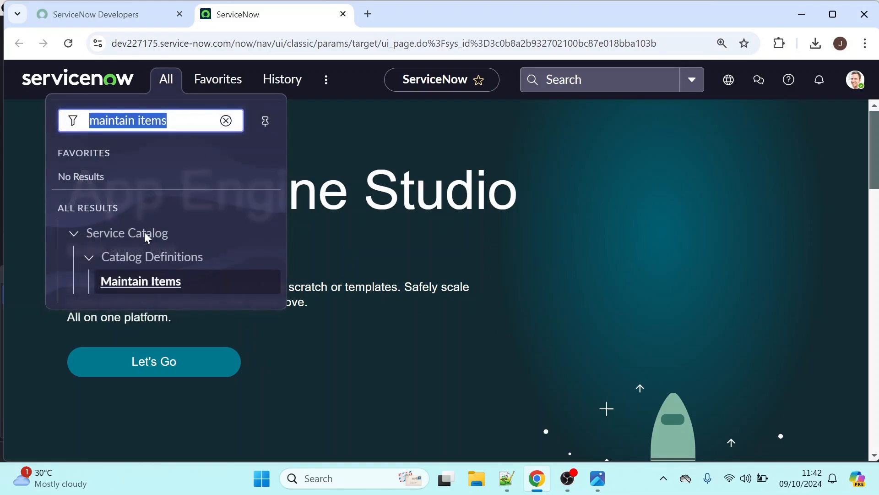
{"action": "middle_click", "coordinate": [121, 280]}
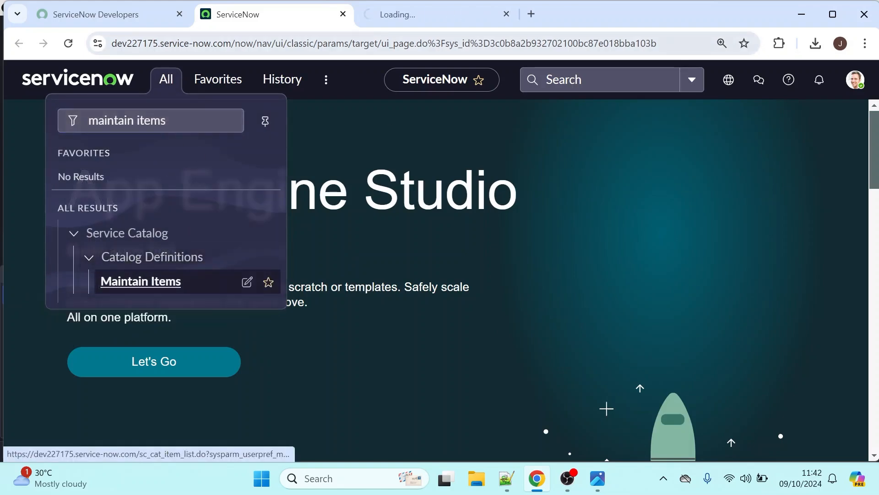
{"action": "left_click_drag", "start_coordinate": [178, 121], "coordinate": [49, 124]}
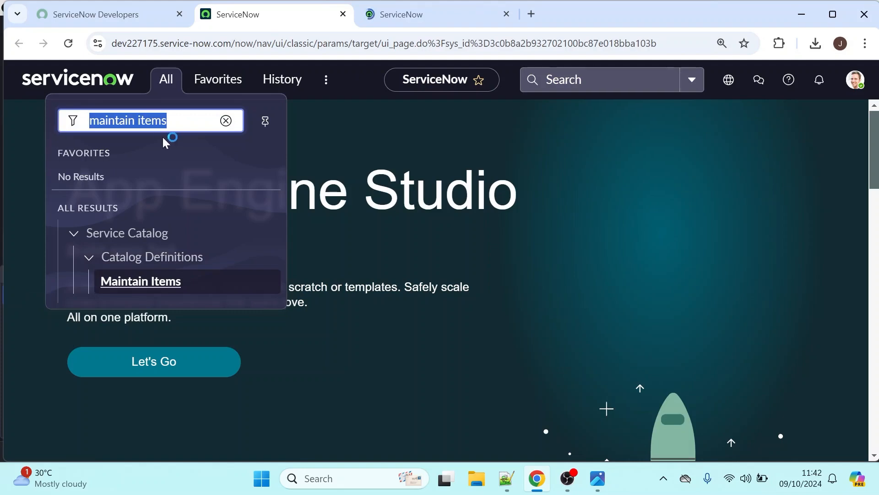
{"action": "type", "text": "vari"}
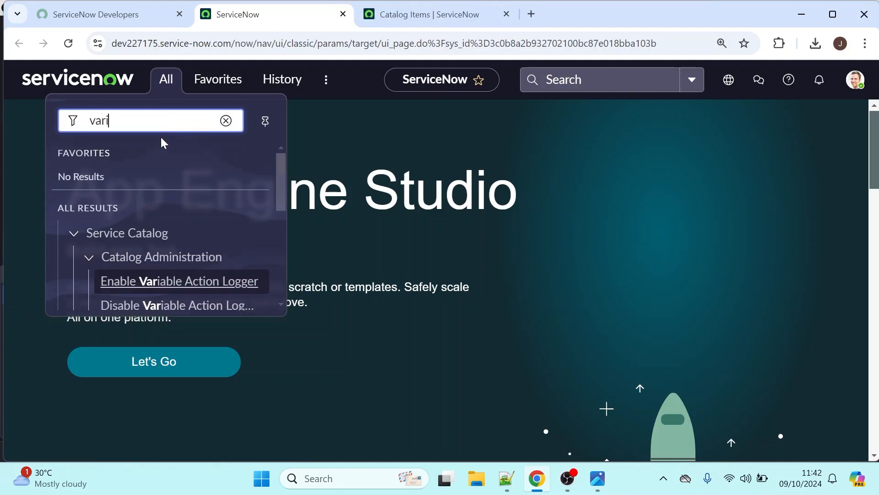
{"action": "type", "text": "able ser"}
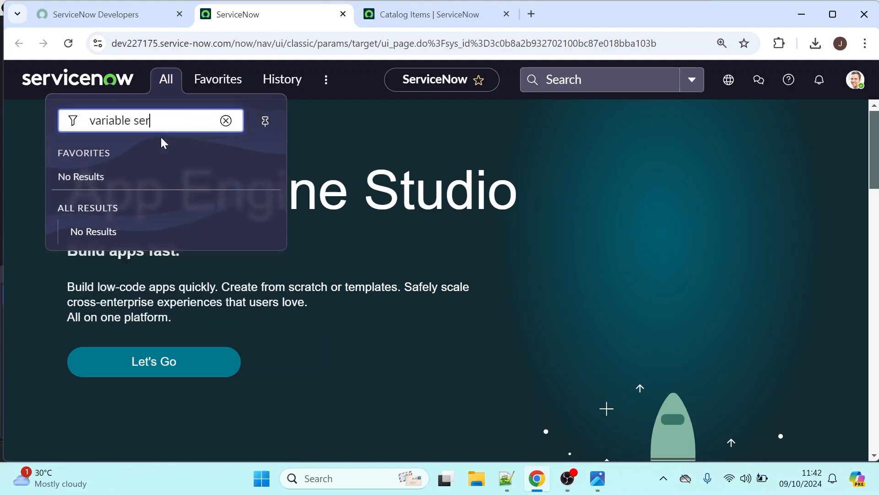
{"action": "left_click", "coordinate": [161, 138]}
{"action": "left_click", "coordinate": [160, 122]}
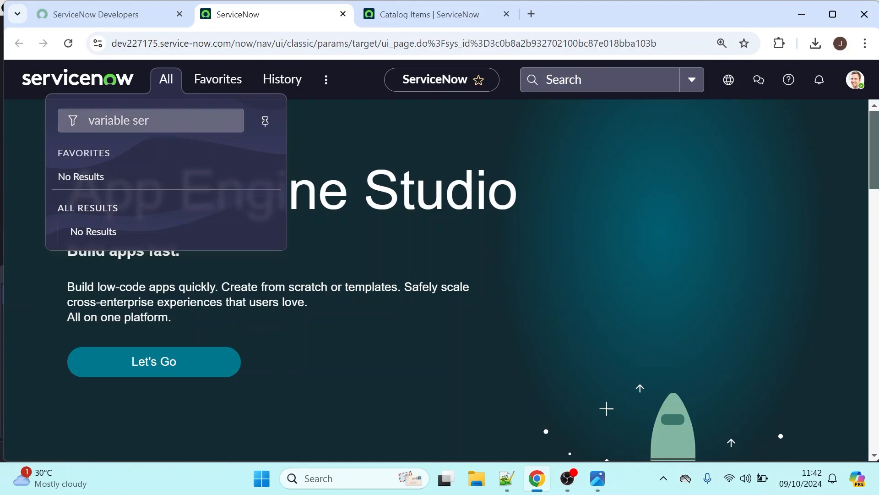
{"action": "key", "text": "BackSpace"}
{"action": "type", "text": "t"}
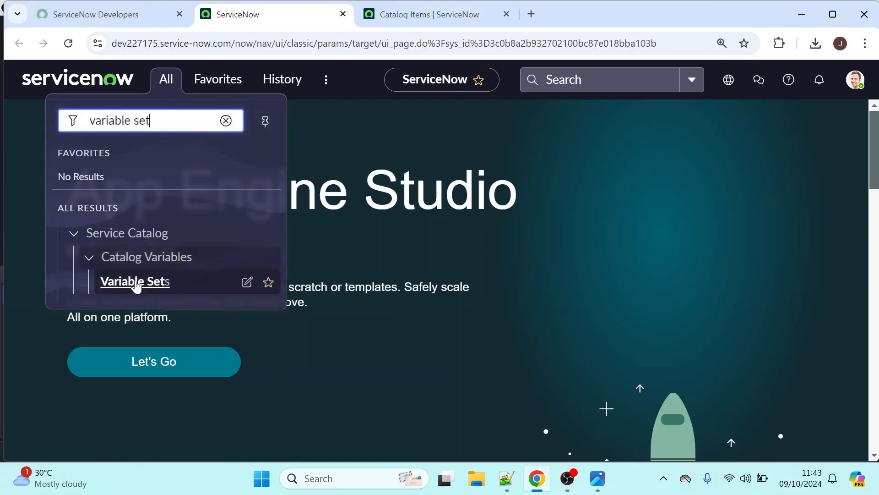
{"action": "middle_click", "coordinate": [130, 285]}
{"action": "left_click", "coordinate": [568, 17]}
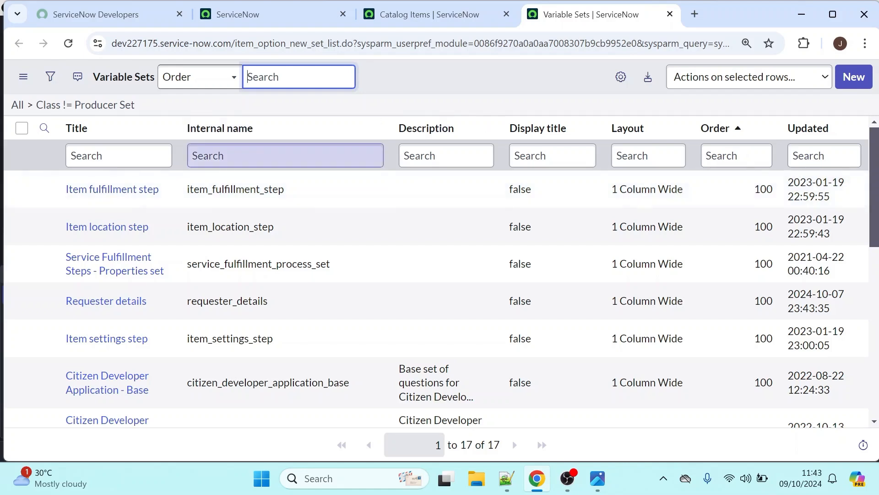
Create and save a multi-row variable set titled MRVS Demo with the internal name mrvs_demo
{"action": "left_click", "coordinate": [846, 88]}
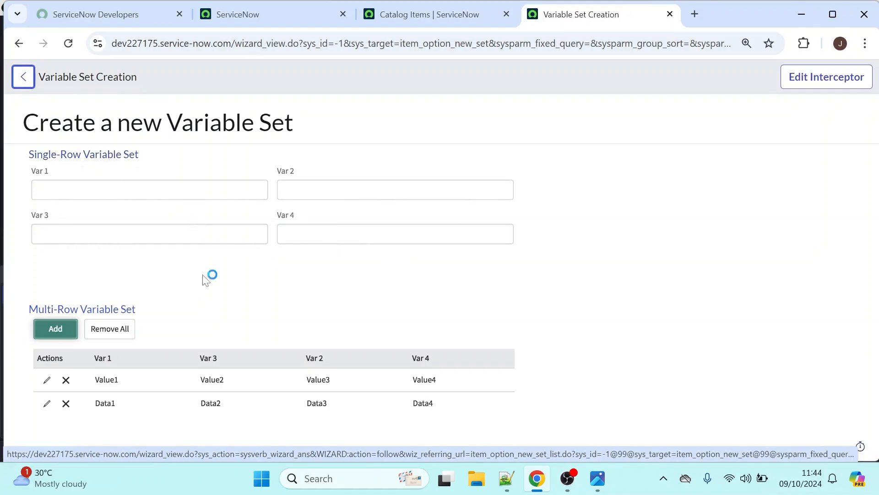
{"action": "left_click", "coordinate": [83, 311]}
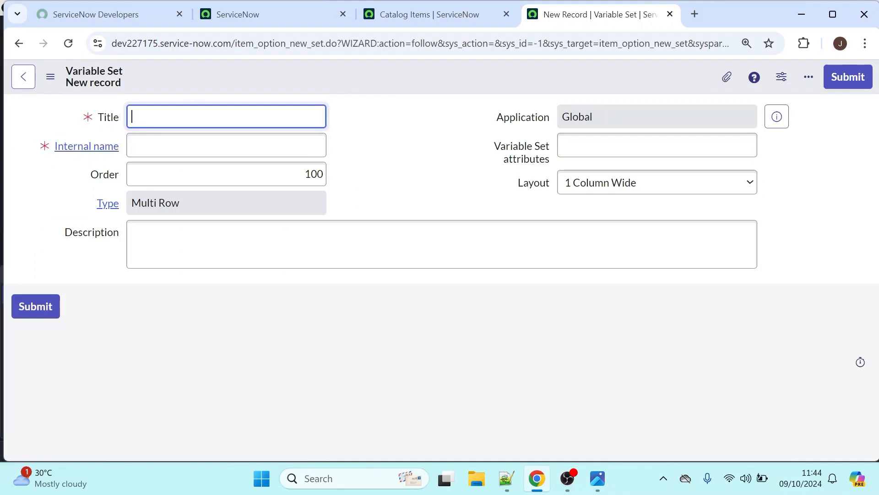
{"action": "type", "text": "TV"}
{"action": "key", "text": "BackSpace"}
{"action": "key", "text": "BackSpace"}
{"action": "type", "text": "V"}
{"action": "left_click", "coordinate": [227, 145]}
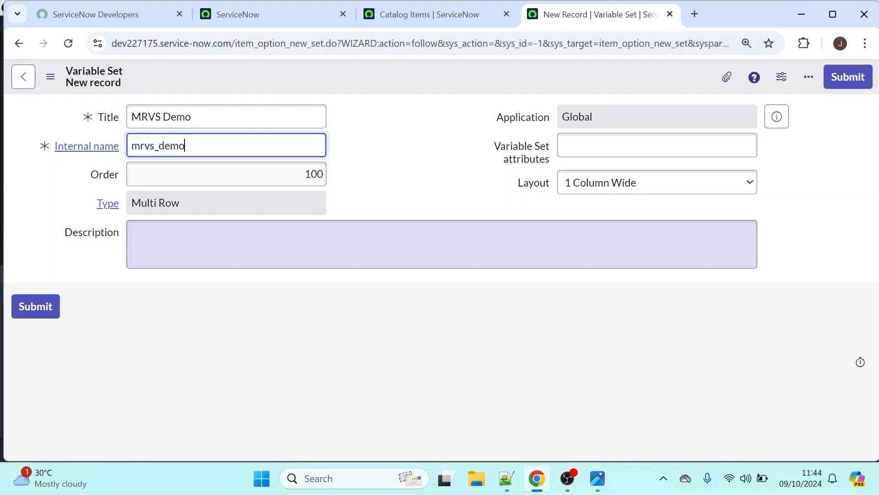
{"action": "left_click", "coordinate": [226, 244]}
{"action": "right_click", "coordinate": [345, 71]}
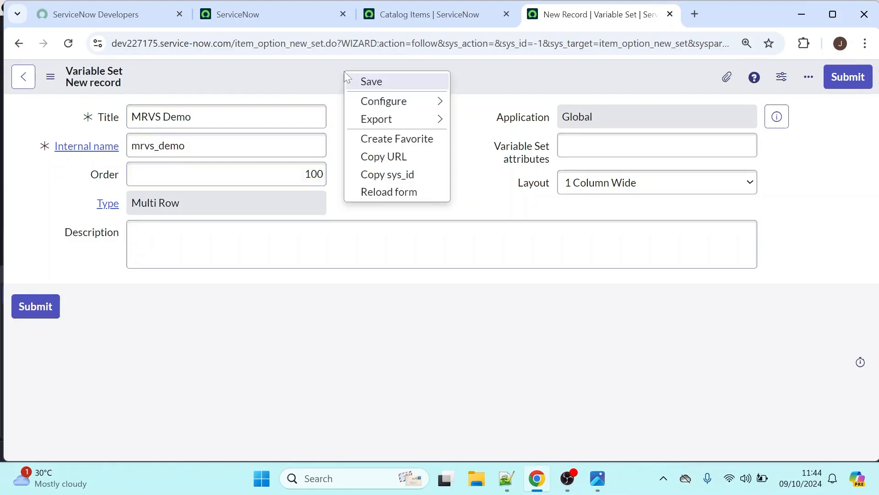
{"action": "left_click", "coordinate": [367, 82]}
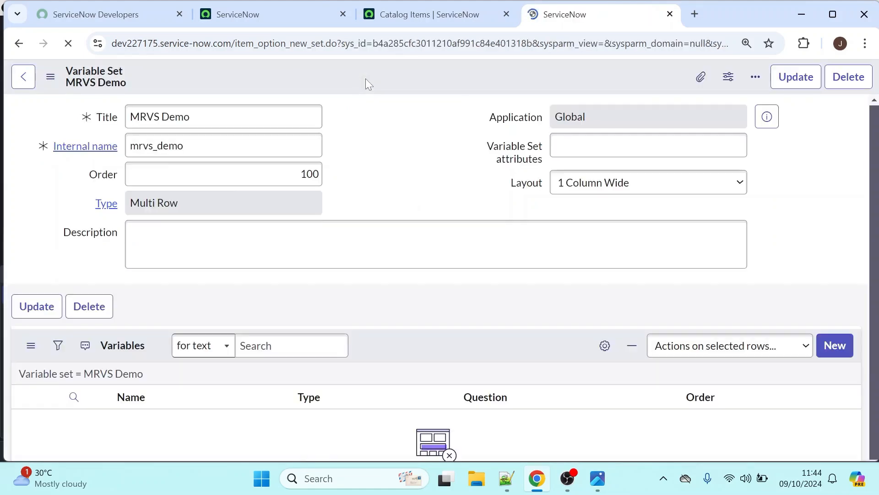
Start a new variable in the MRVS Demo set with type Reference, question Employee Name and name employee_name
{"action": "scroll", "coordinate": [854, 227], "scroll_direction": "down", "scroll_amount": 3}
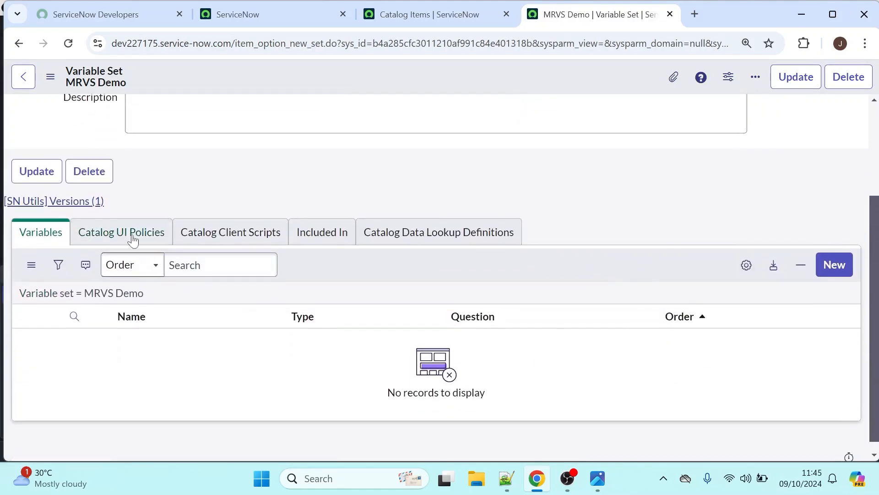
{"action": "left_click", "coordinate": [824, 270]}
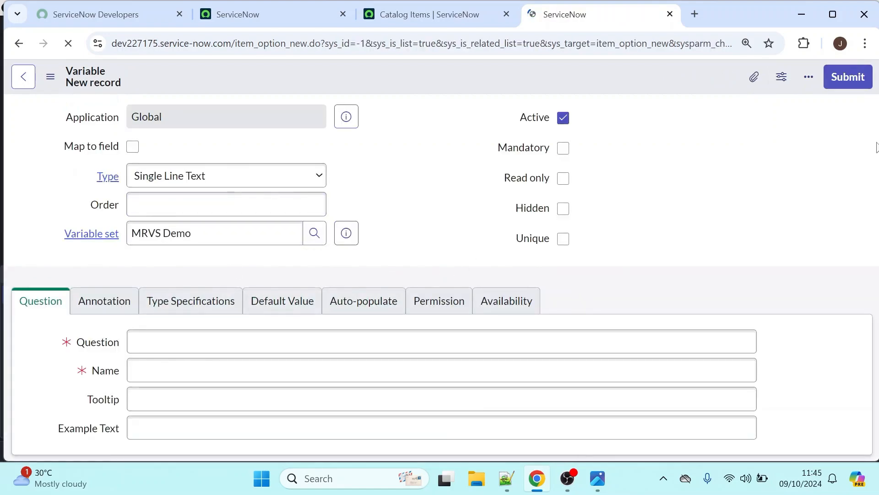
{"action": "left_click_drag", "start_coordinate": [872, 137], "coordinate": [872, 215]}
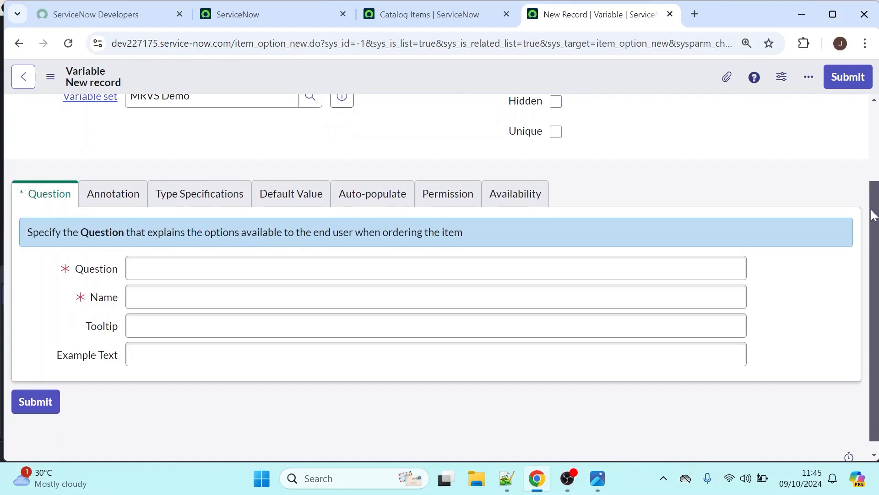
{"action": "scroll", "coordinate": [588, 104], "scroll_direction": "up", "scroll_amount": 3}
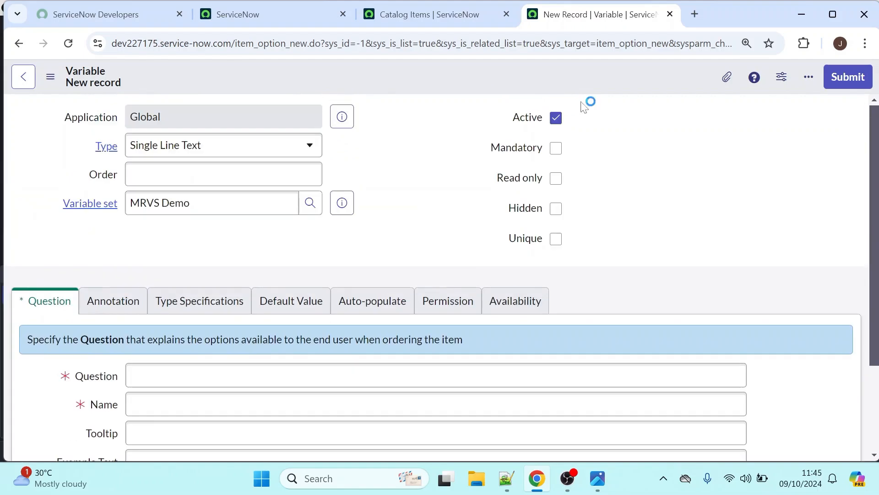
{"action": "left_click", "coordinate": [208, 149]}
{"action": "type", "text": "re"}
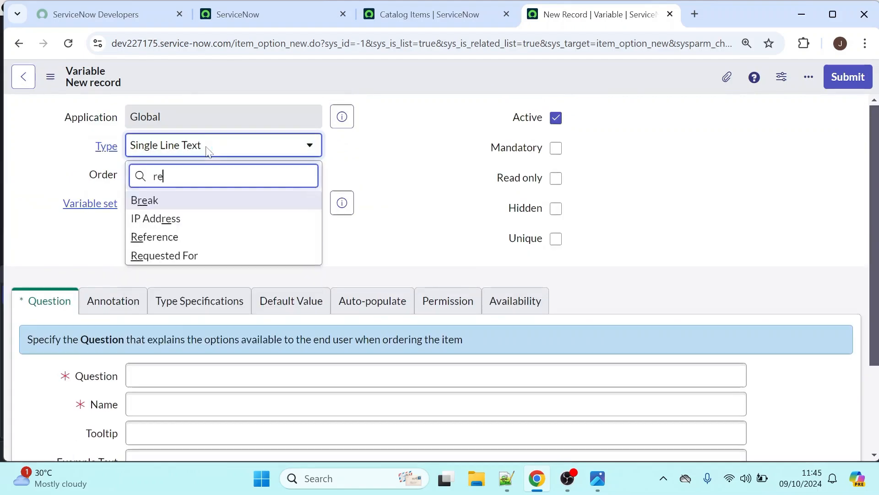
{"action": "left_click", "coordinate": [141, 240]}
{"action": "left_click", "coordinate": [149, 376]}
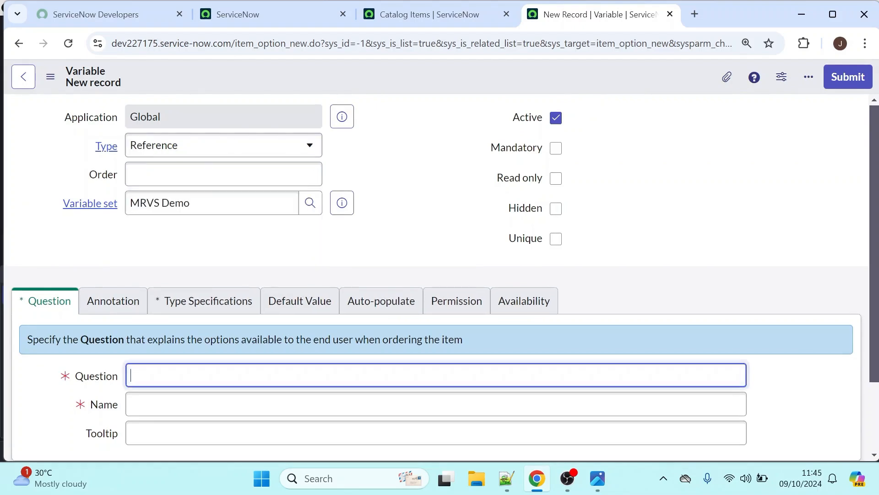
{"action": "type", "text": "Employee Name"}
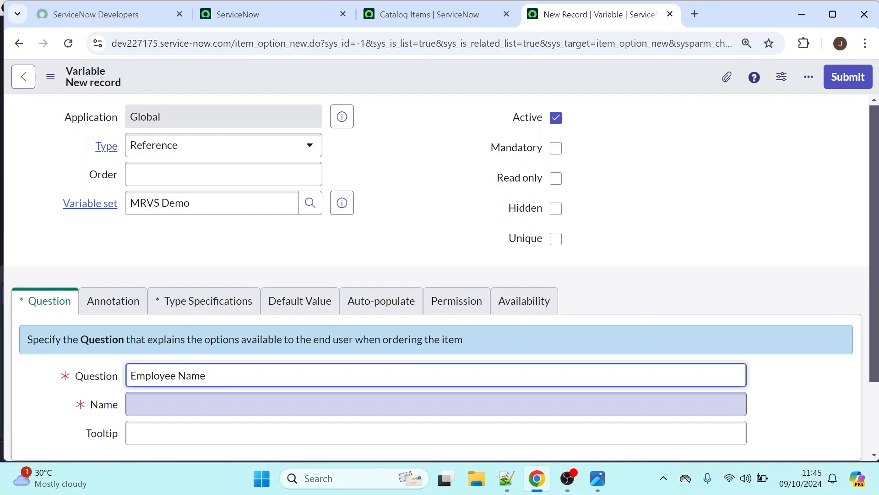
{"action": "left_click", "coordinate": [149, 404]}
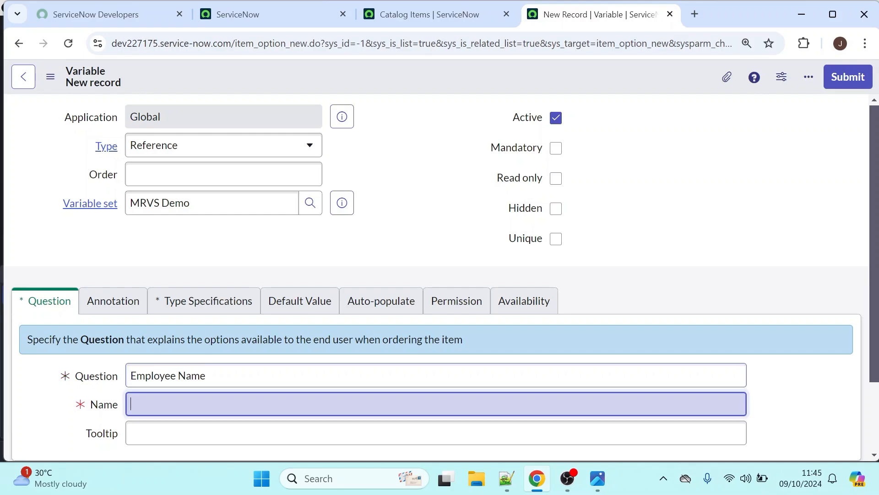
Make the Employee Name variable reference the User [sys_user] table and save the record
{"action": "left_click", "coordinate": [220, 304]}
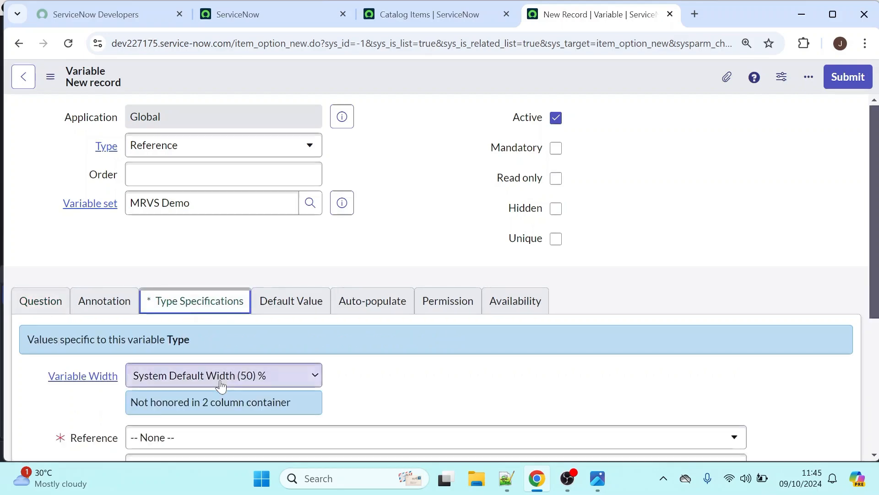
{"action": "scroll", "coordinate": [873, 155], "scroll_direction": "down", "scroll_amount": 1}
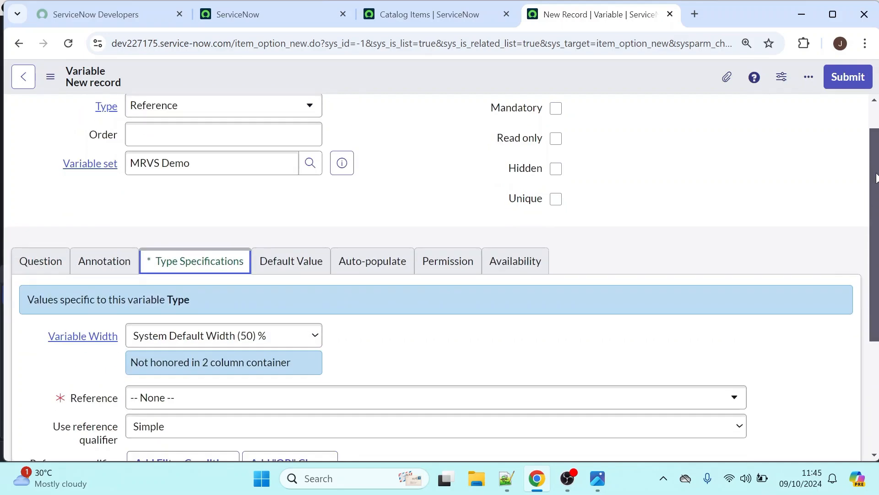
{"action": "left_click", "coordinate": [270, 397]}
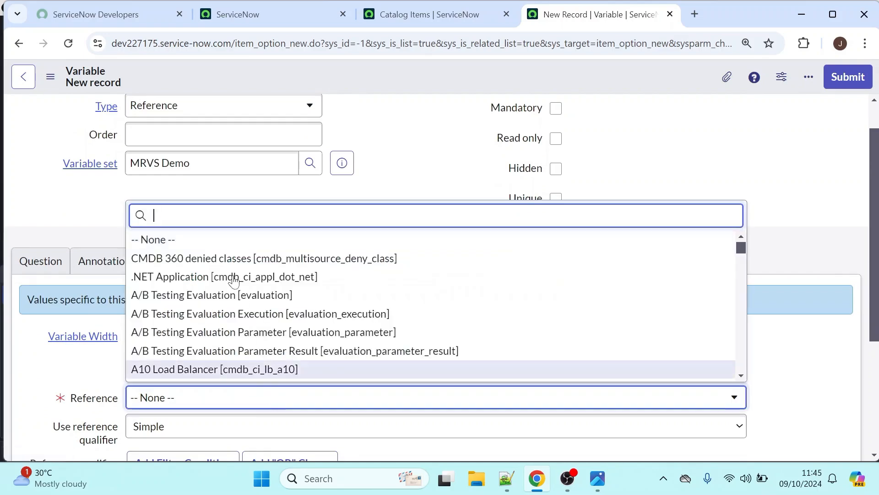
{"action": "type", "text": "user]"}
{"action": "scroll", "coordinate": [685, 324], "scroll_direction": "down", "scroll_amount": 1}
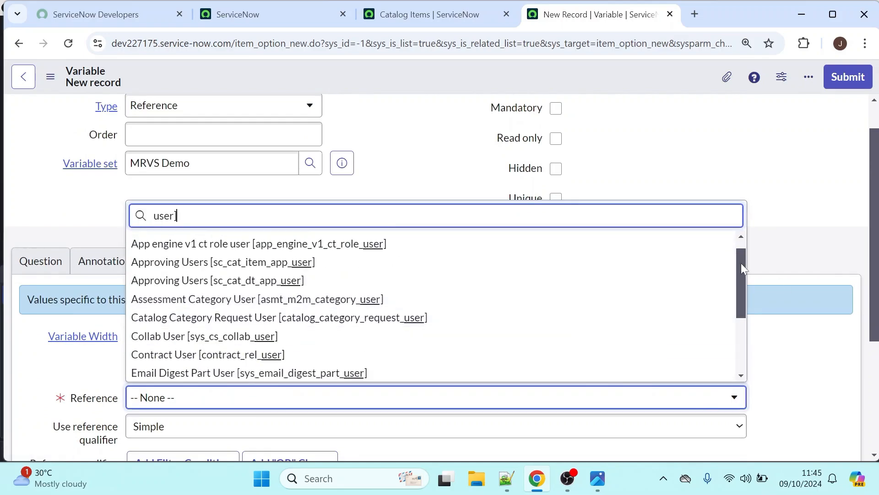
{"action": "scroll", "coordinate": [686, 324], "scroll_direction": "down", "scroll_amount": 3}
{"action": "left_click", "coordinate": [685, 334]}
{"action": "scroll", "coordinate": [859, 293], "scroll_direction": "down", "scroll_amount": 4}
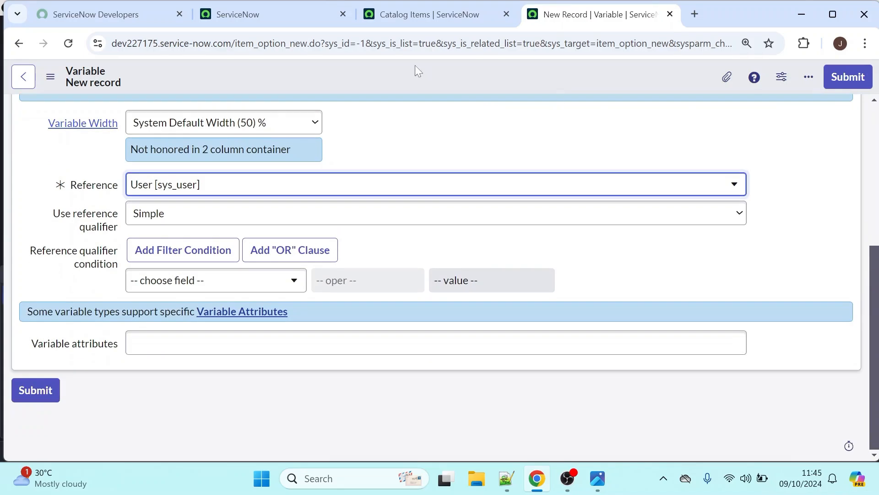
{"action": "right_click", "coordinate": [415, 65]}
{"action": "left_click", "coordinate": [426, 76]}
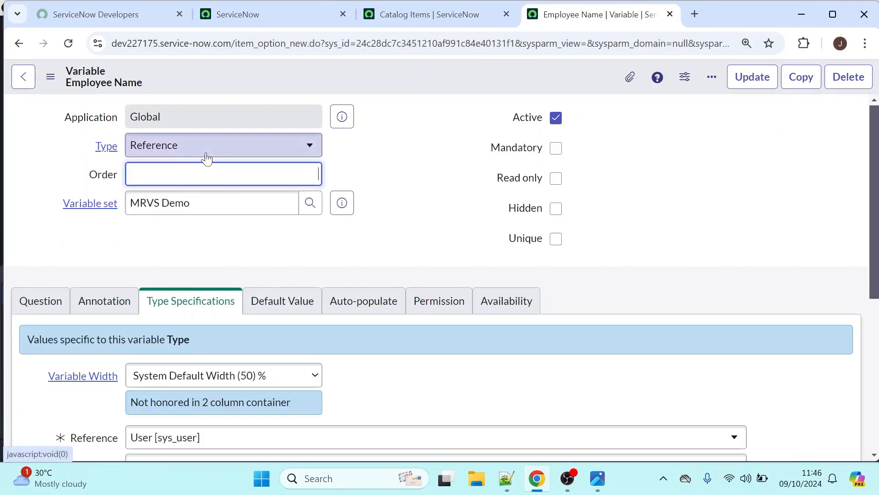
Change the open variable's type to Select Box
{"action": "left_click", "coordinate": [226, 151]}
{"action": "type", "text": "sel"}
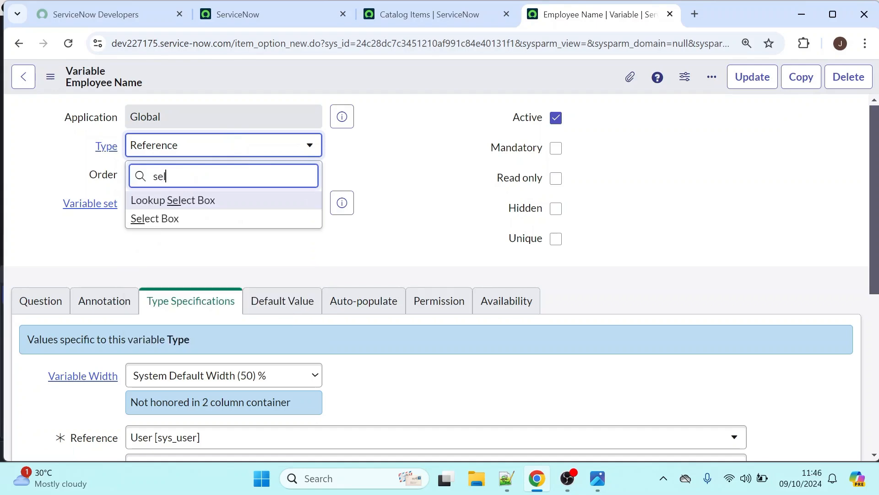
{"action": "left_click", "coordinate": [183, 218]}
Replace the variable's question with Type and its name with type, and save the record
{"action": "left_click", "coordinate": [41, 301]}
{"action": "left_click_drag", "start_coordinate": [875, 207], "coordinate": [876, 312]}
{"action": "left_click_drag", "start_coordinate": [209, 181], "coordinate": [61, 178]}
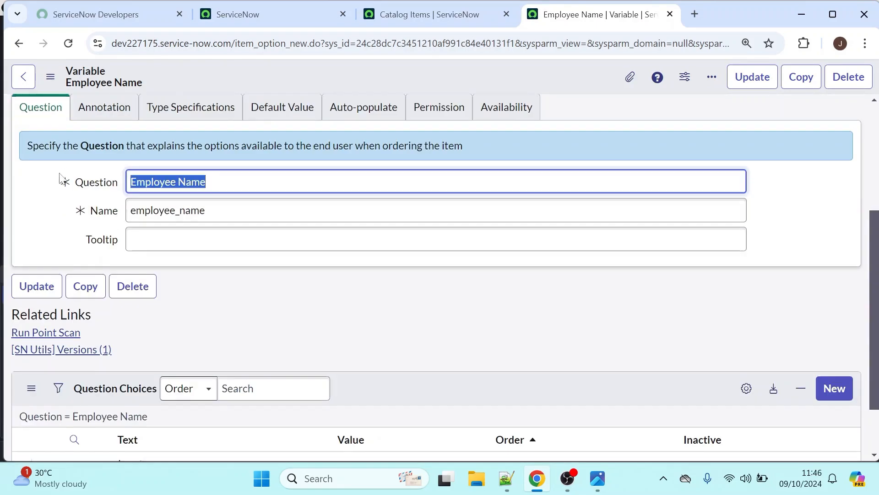
{"action": "key", "text": "BackSpace"}
{"action": "left_click", "coordinate": [207, 211]}
{"action": "left_click_drag", "start_coordinate": [207, 211], "coordinate": [42, 198]}
{"action": "key", "text": "BackSpace"}
{"action": "left_click", "coordinate": [77, 182]}
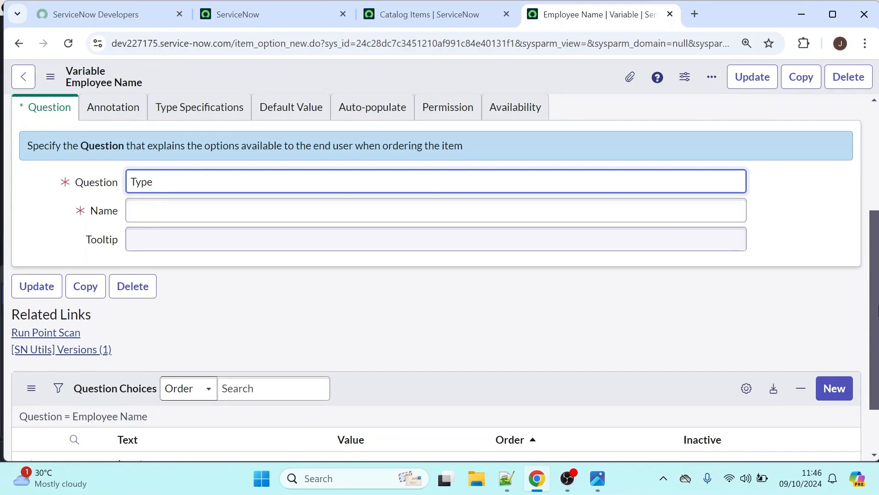
{"action": "left_click_drag", "start_coordinate": [876, 261], "coordinate": [875, 214]}
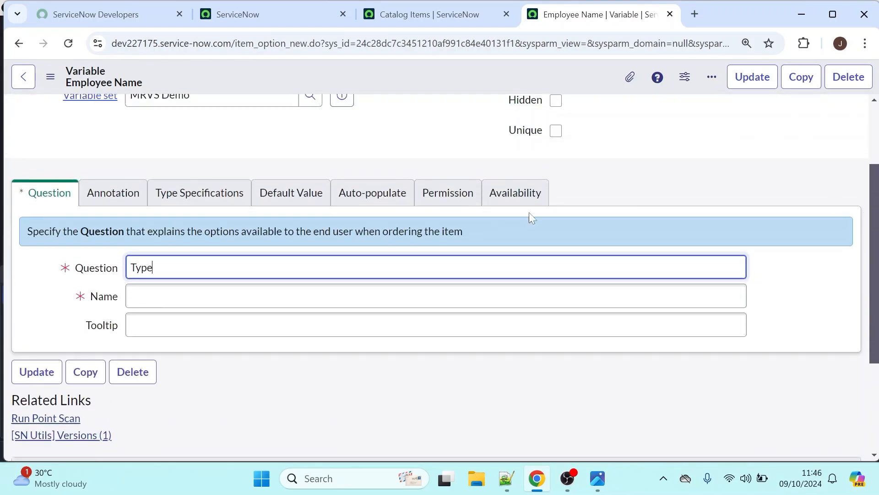
{"action": "key", "text": "Tab"}
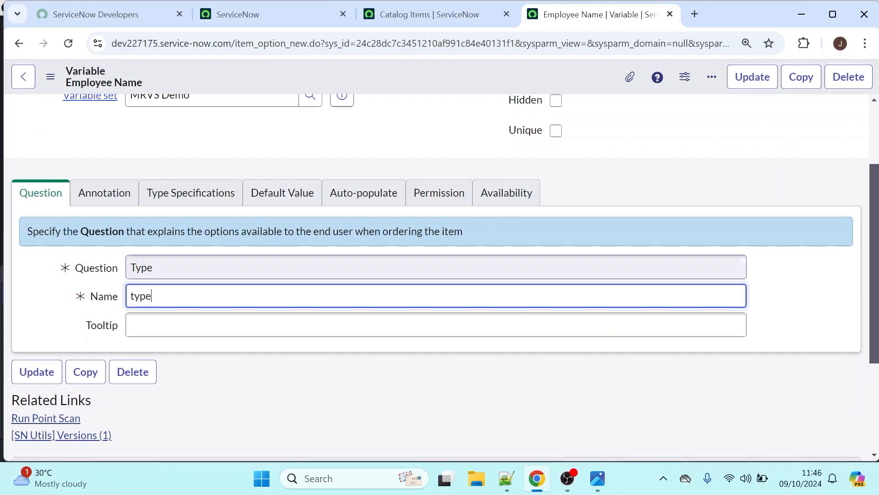
{"action": "right_click", "coordinate": [309, 69]}
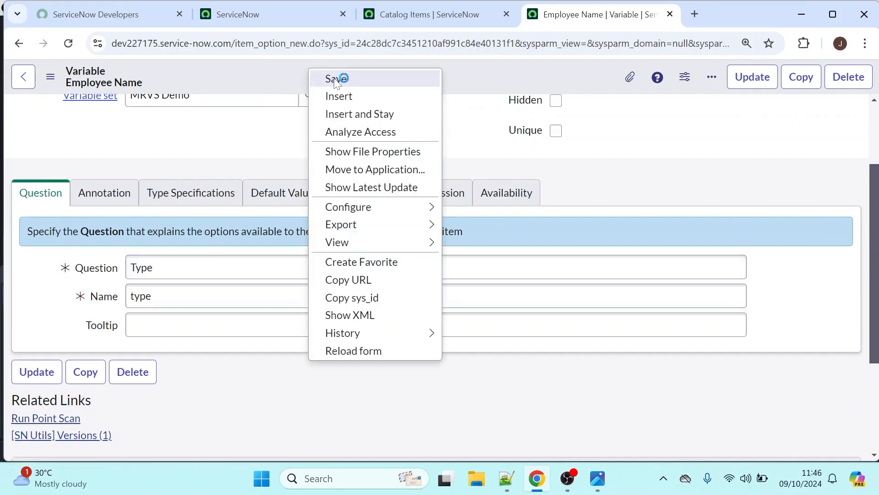
{"action": "left_click", "coordinate": [336, 78]}
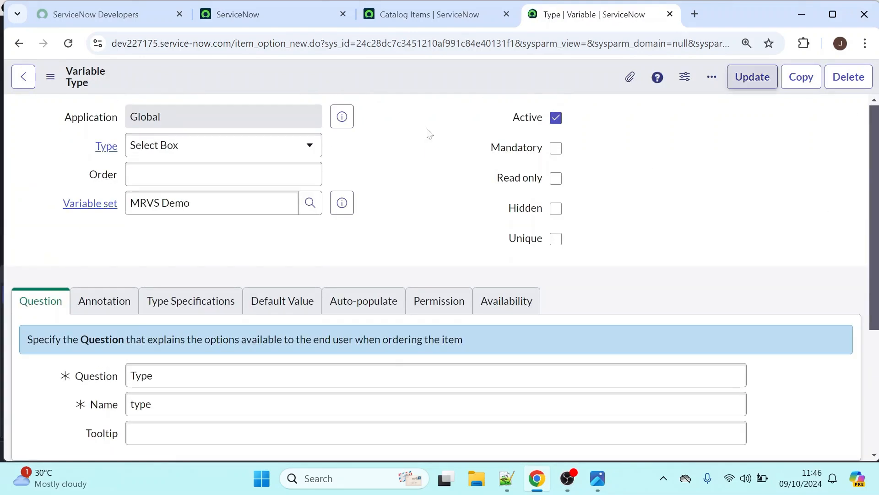
Replace the open variable's question with Model No and its name with model_no, and insert it as a new variable
{"action": "left_click_drag", "start_coordinate": [872, 141], "coordinate": [871, 187]}
{"action": "left_click_drag", "start_coordinate": [158, 292], "coordinate": [26, 313]}
{"action": "key", "text": "BackSpace"}
{"action": "left_click_drag", "start_coordinate": [155, 319], "coordinate": [102, 319]}
{"action": "key", "text": "BackSpace"}
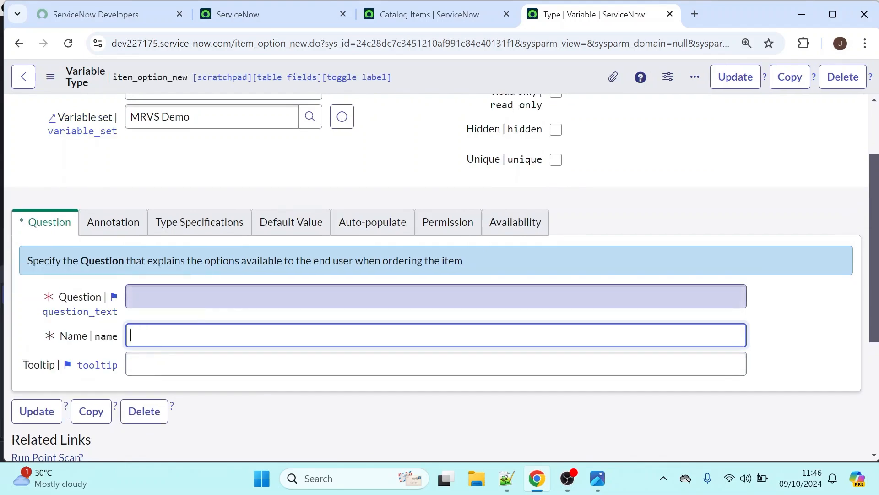
{"action": "key", "text": "shift+Tab"}
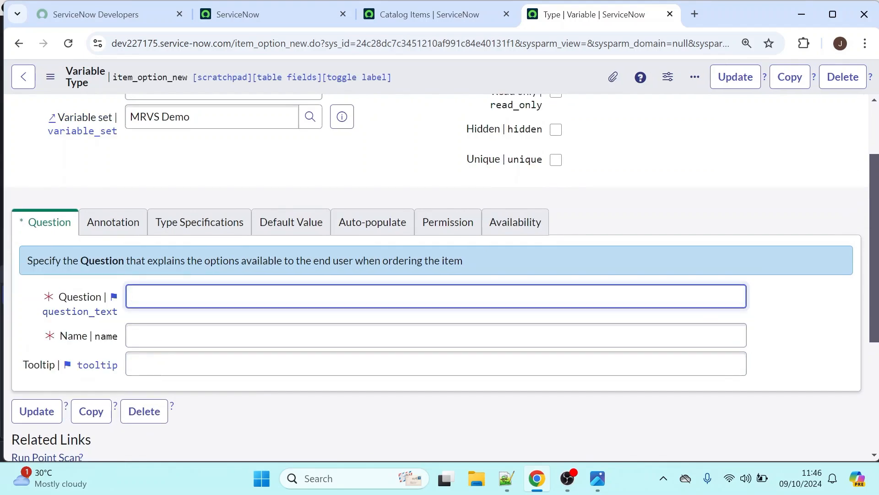
{"action": "type", "text": "Model No"}
{"action": "key", "text": "Tab"}
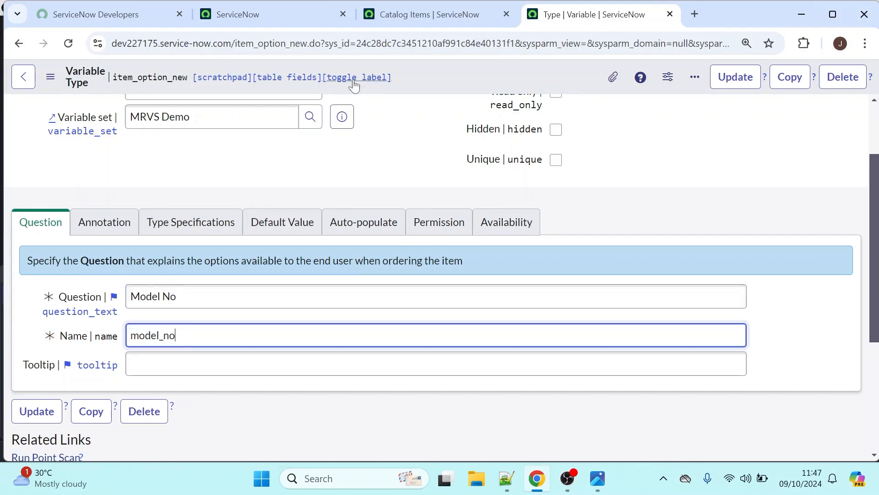
{"action": "right_click", "coordinate": [429, 79]}
{"action": "left_click", "coordinate": [479, 121]}
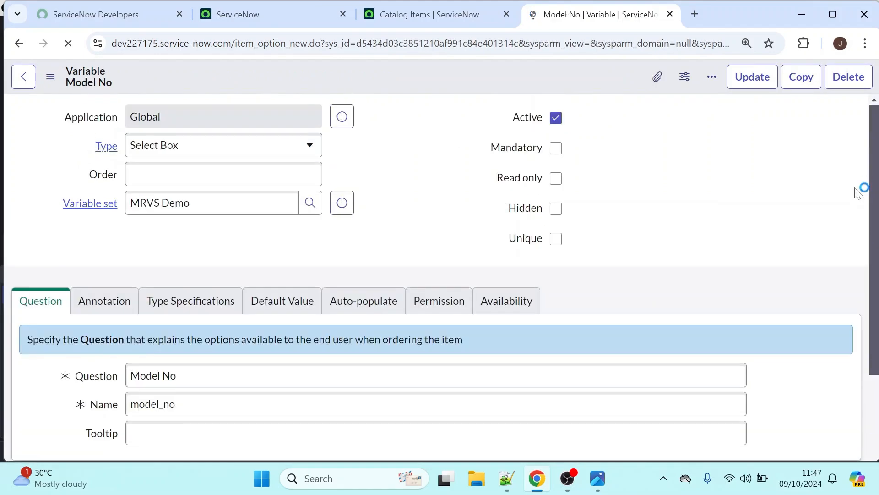
Replace the question with Serial No and the name with serial_no, and insert the record as another new variable
{"action": "scroll", "coordinate": [864, 188], "scroll_direction": "down", "scroll_amount": 2}
{"action": "left_click_drag", "start_coordinate": [197, 288], "coordinate": [76, 293]}
{"action": "key", "text": "BackSpace"}
{"action": "left_click_drag", "start_coordinate": [197, 317], "coordinate": [79, 314]}
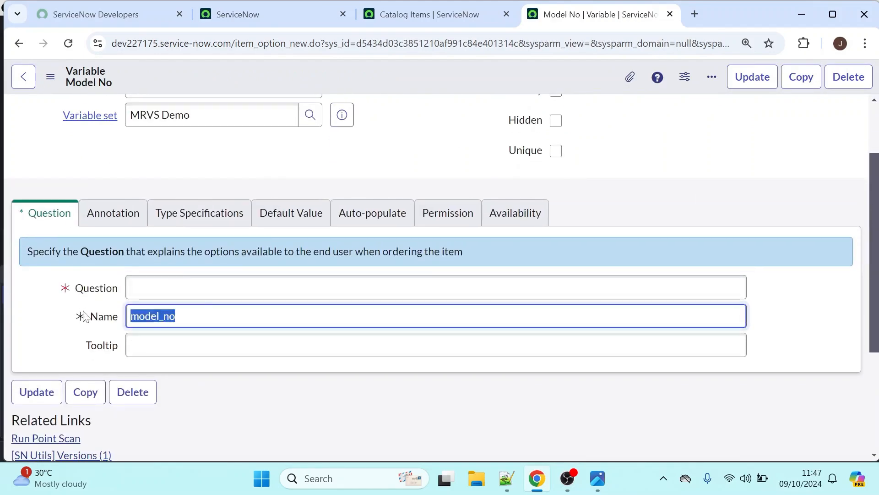
{"action": "key", "text": "BackSpace"}
{"action": "left_click", "coordinate": [197, 287]}
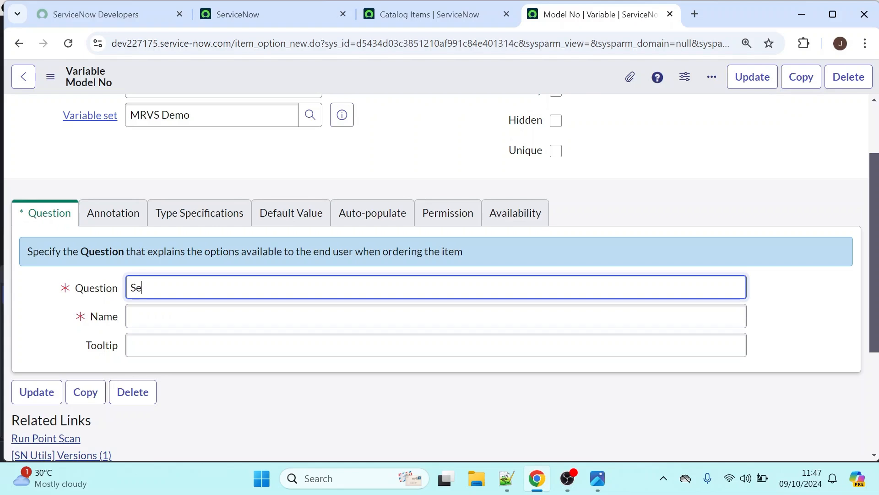
{"action": "key", "text": "Tab"}
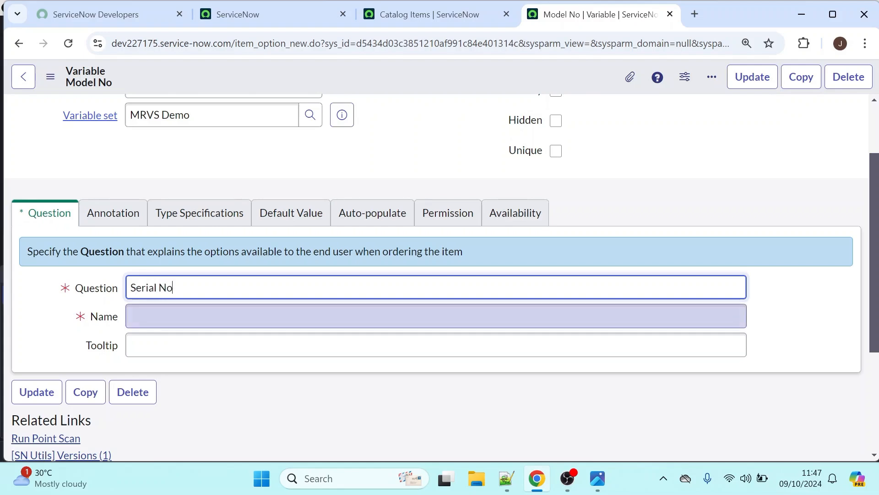
{"action": "right_click", "coordinate": [327, 81]}
{"action": "left_click", "coordinate": [362, 127]}
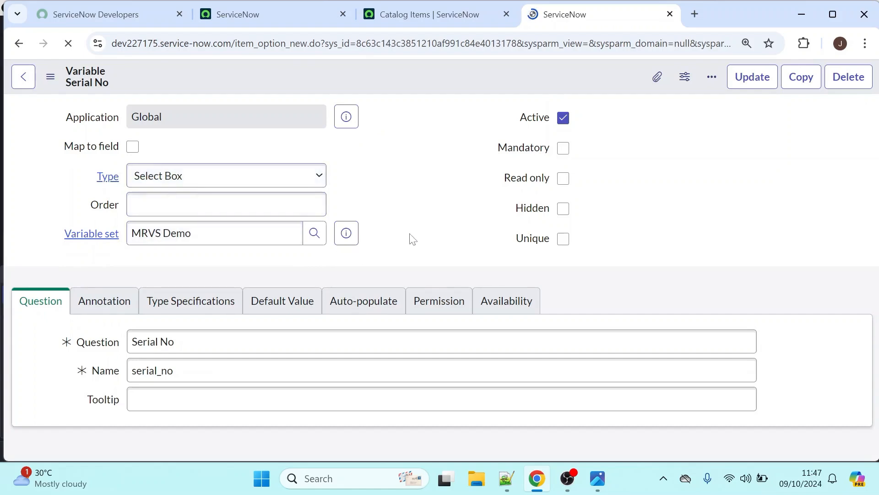
Return from the Serial No variable to the list of variables in the MRVS Demo variable set
{"action": "left_click", "coordinate": [433, 9]}
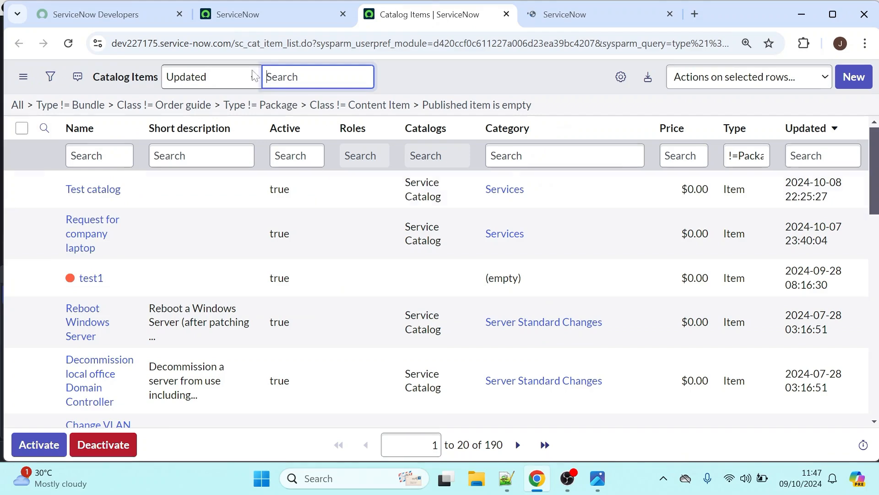
{"action": "left_click", "coordinate": [572, 14]}
{"action": "left_click_drag", "start_coordinate": [874, 148], "coordinate": [871, 348]}
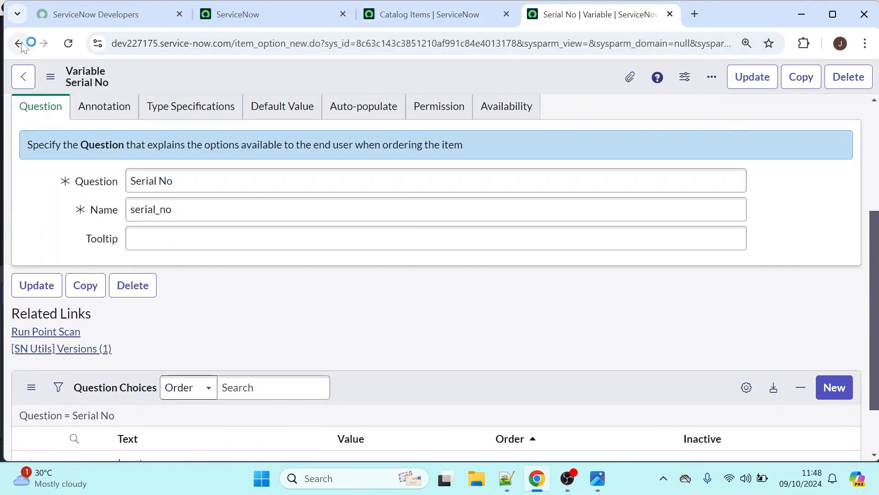
{"action": "left_click", "coordinate": [22, 45]}
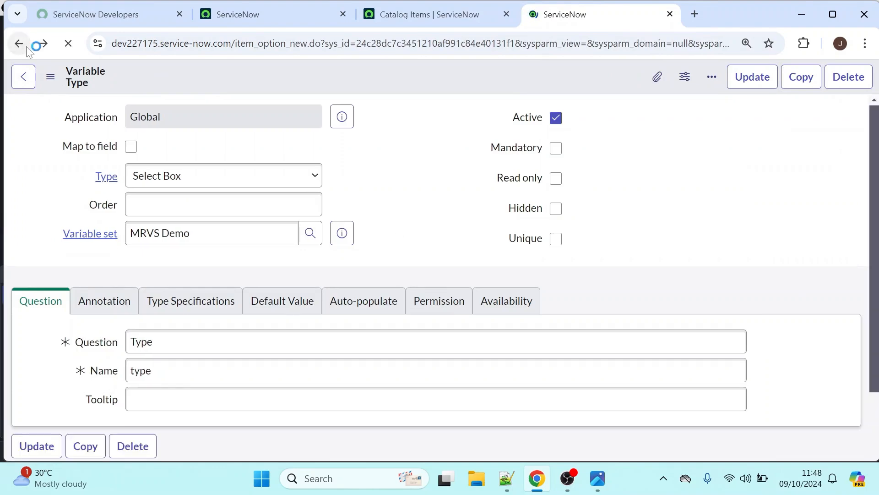
{"action": "left_click", "coordinate": [26, 46]}
{"action": "left_click", "coordinate": [26, 46]}
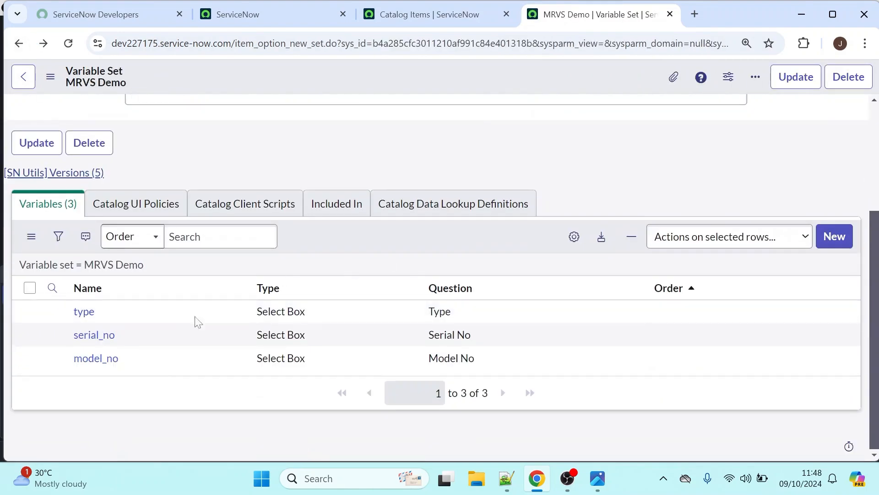
Open the Type variable and save a new question choice with text and value Dell
{"action": "left_click", "coordinate": [84, 316], "text": "ctrl"}
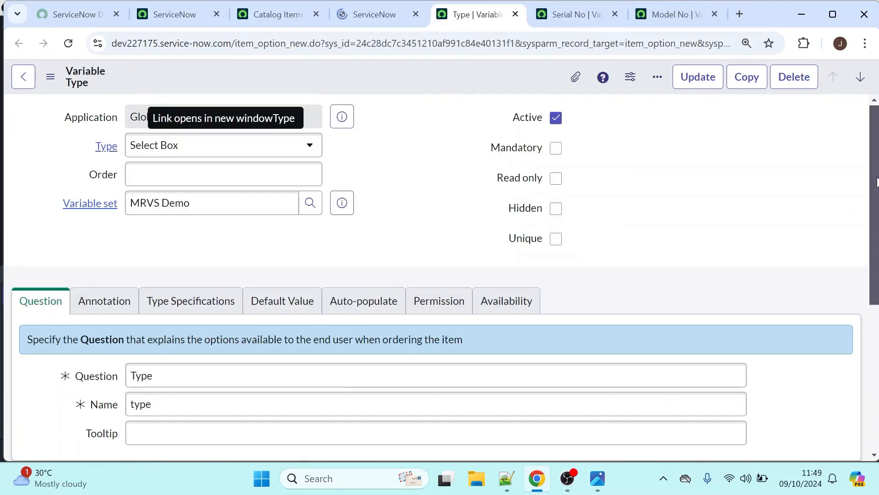
{"action": "scroll", "coordinate": [874, 193], "scroll_direction": "down", "scroll_amount": 5}
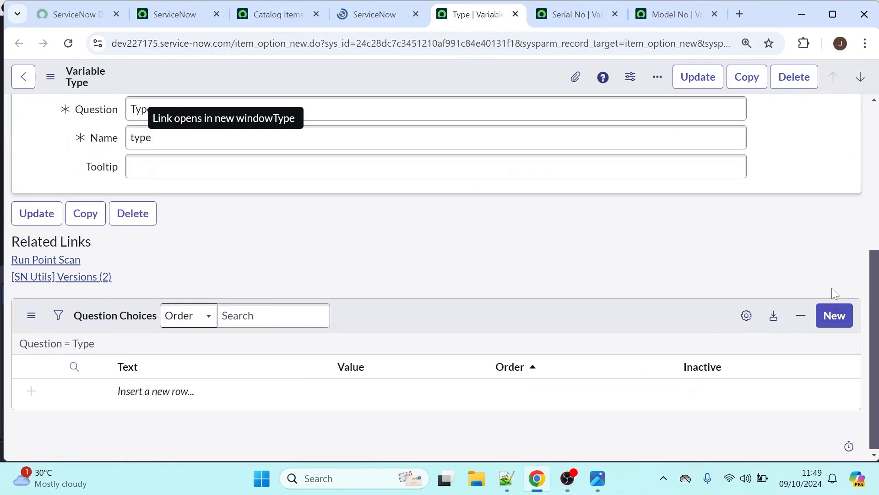
{"action": "left_click", "coordinate": [834, 315]}
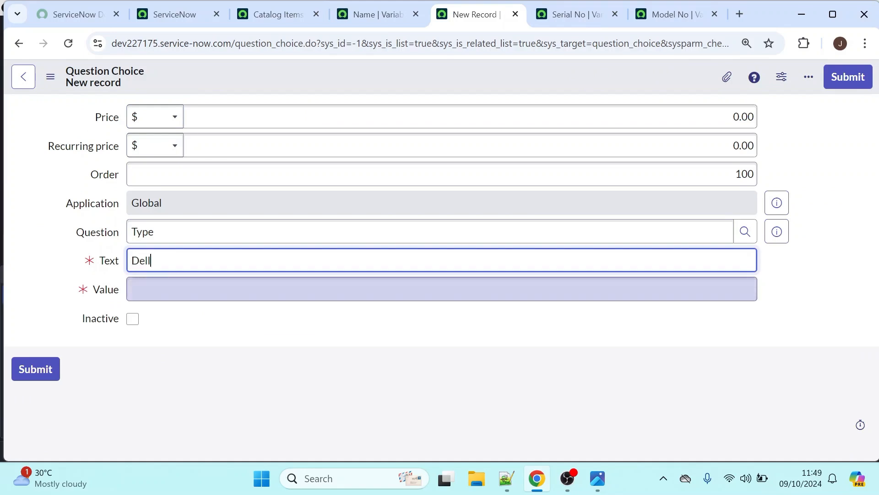
{"action": "key", "text": "ctrl+a"}
{"action": "key", "text": "ctrl+c"}
{"action": "key", "text": "Tab"}
{"action": "key", "text": "ctrl+v"}
{"action": "right_click", "coordinate": [337, 71]}
{"action": "left_click", "coordinate": [359, 81]}
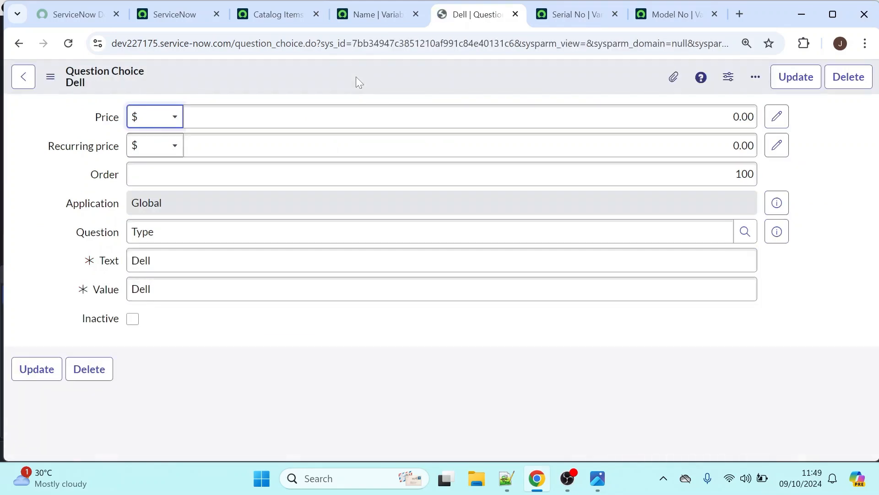
Change the Dell choice's text and value to HP and insert it as a new choice for Type
{"action": "double_click", "coordinate": [141, 260]}
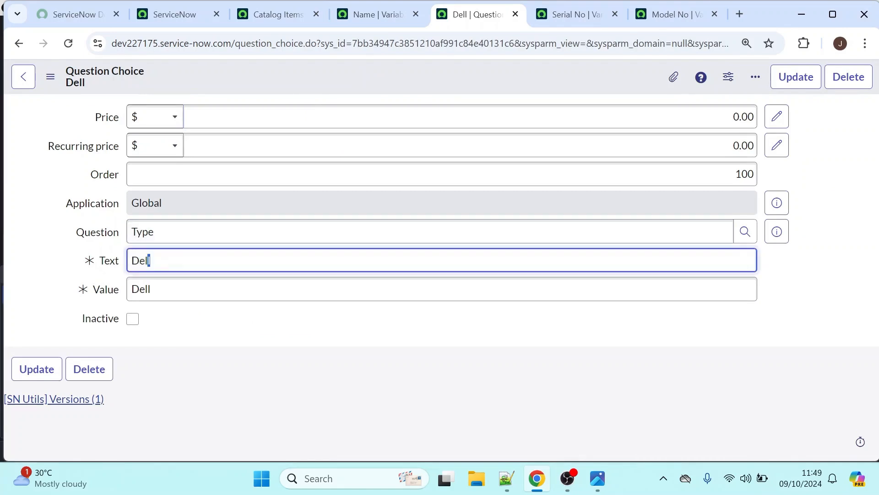
{"action": "type", "text": "HP"}
{"action": "key", "text": "Tab"}
{"action": "type", "text": "HP"}
{"action": "right_click", "coordinate": [348, 67]}
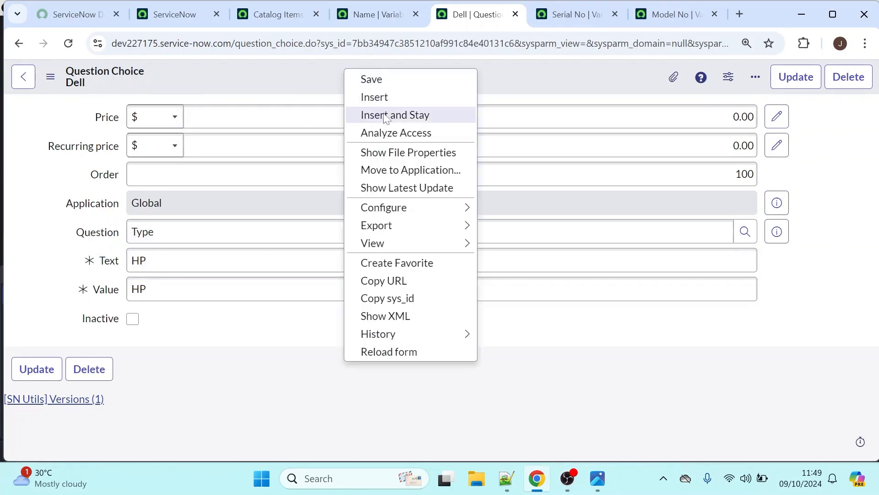
{"action": "left_click", "coordinate": [361, 79]}
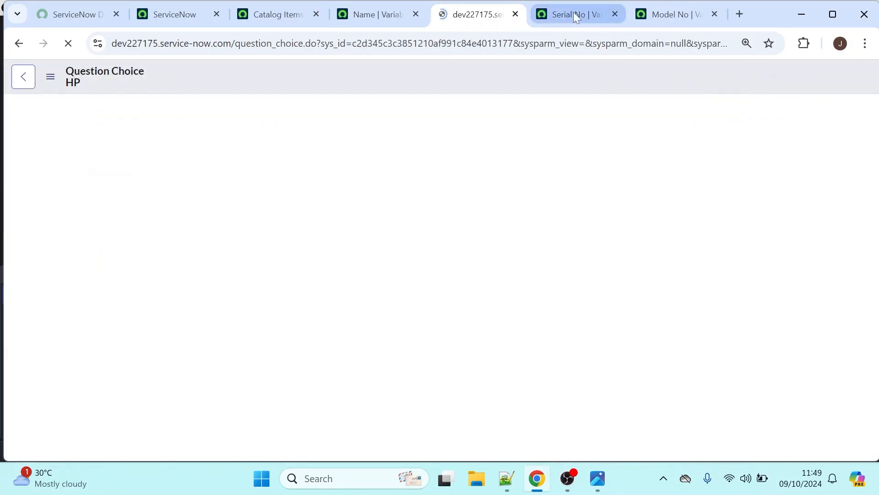
Switch to the Serial No variable and save a new question choice with text and value SNO1
{"action": "left_click", "coordinate": [573, 14]}
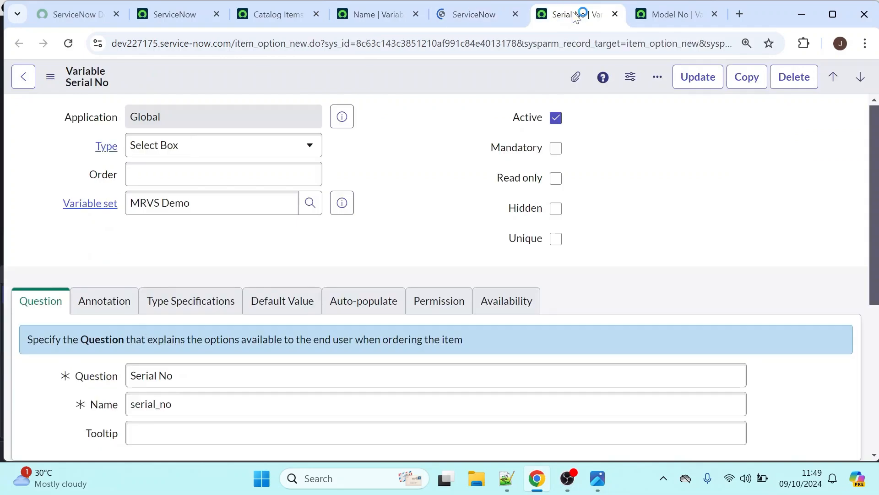
{"action": "scroll", "coordinate": [851, 243], "scroll_direction": "down", "scroll_amount": 5}
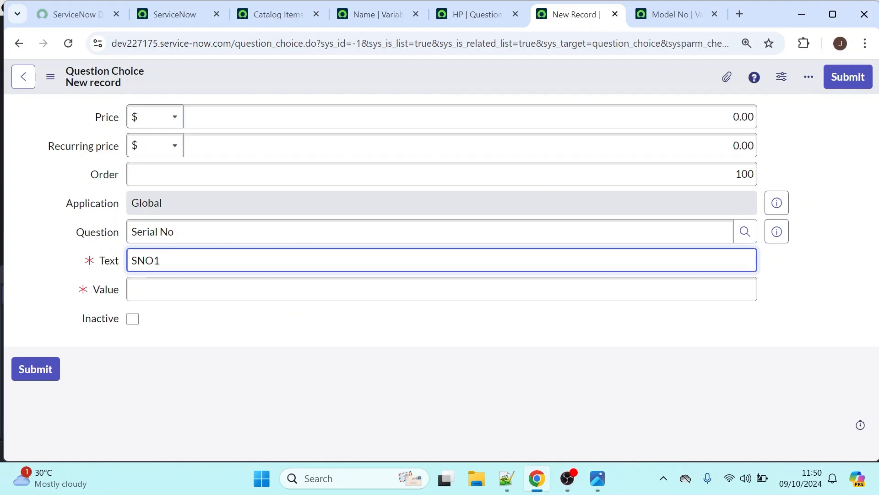
{"action": "key", "text": "ctrl+a"}
{"action": "key", "text": "ctrl+c"}
{"action": "key", "text": "Tab"}
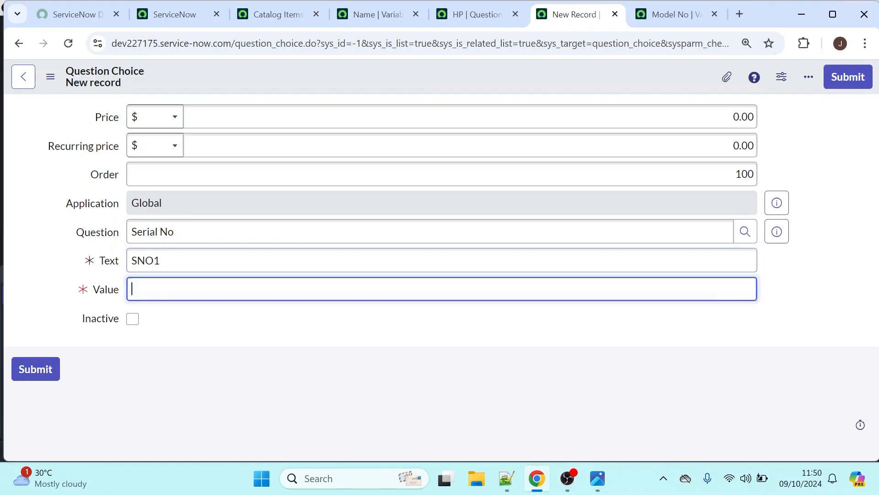
{"action": "key", "text": "ctrl+v"}
{"action": "right_click", "coordinate": [316, 78]}
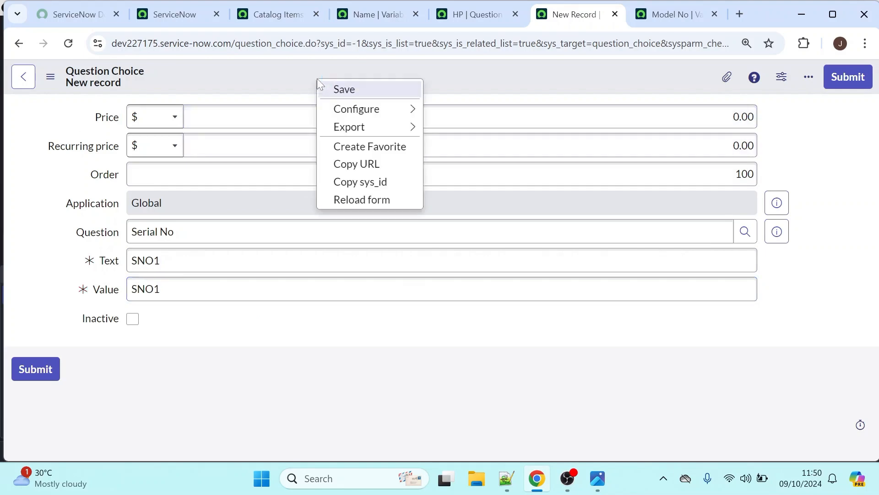
{"action": "left_click", "coordinate": [344, 89]}
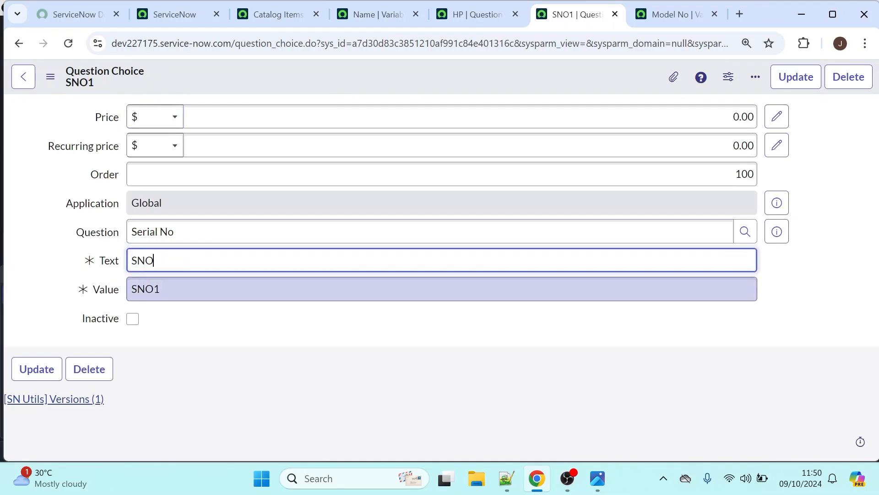
Change the choice's text and value to SNO2 and insert it as a new choice for Serial No
{"action": "key", "text": "Tab"}
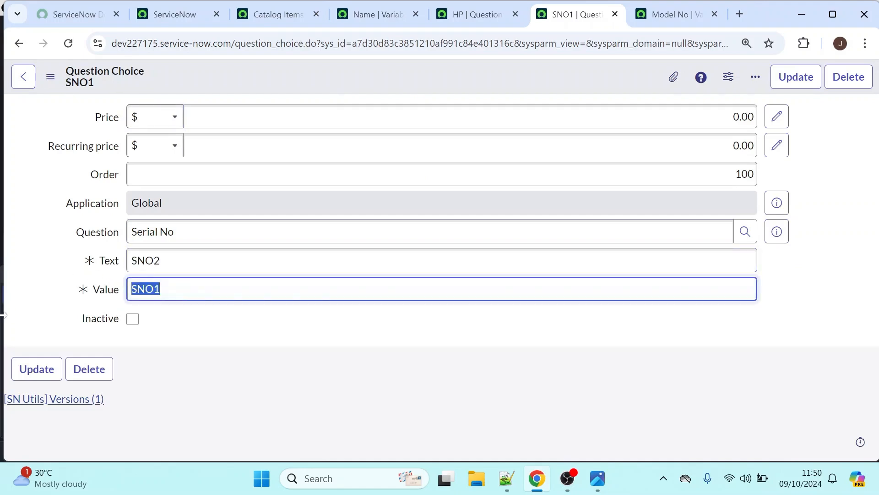
{"action": "key", "text": "End"}
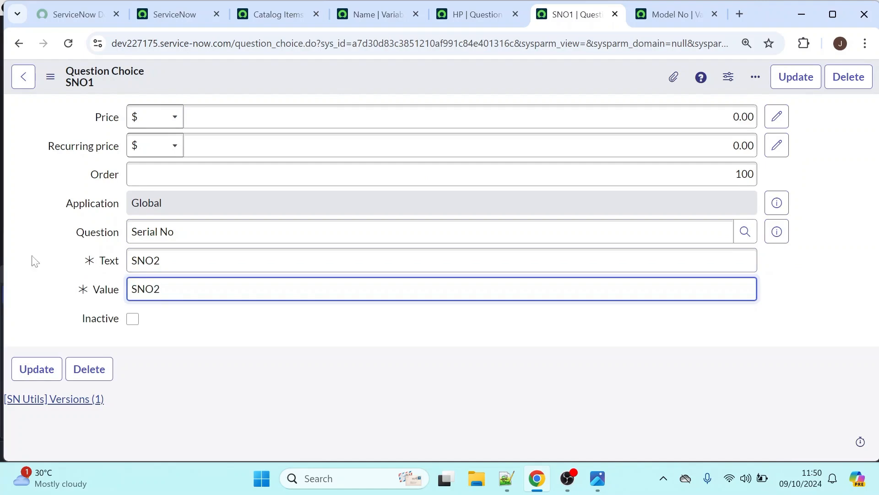
{"action": "right_click", "coordinate": [383, 69]}
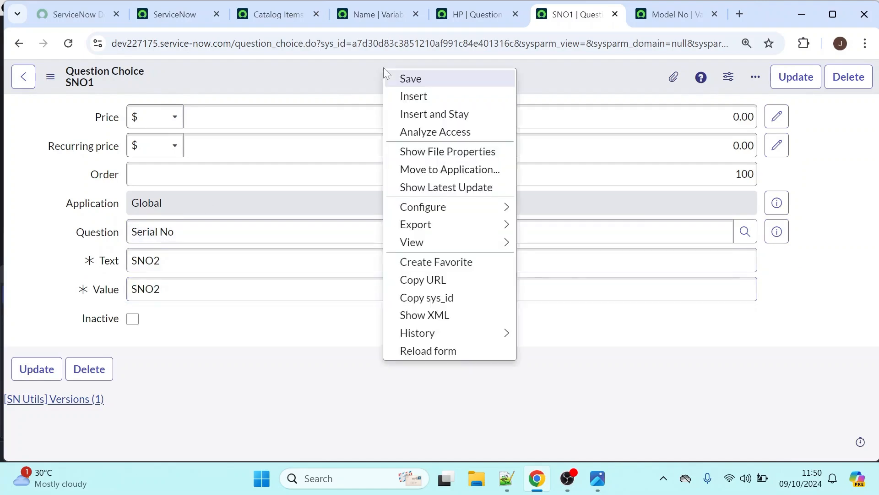
{"action": "left_click", "coordinate": [421, 114]}
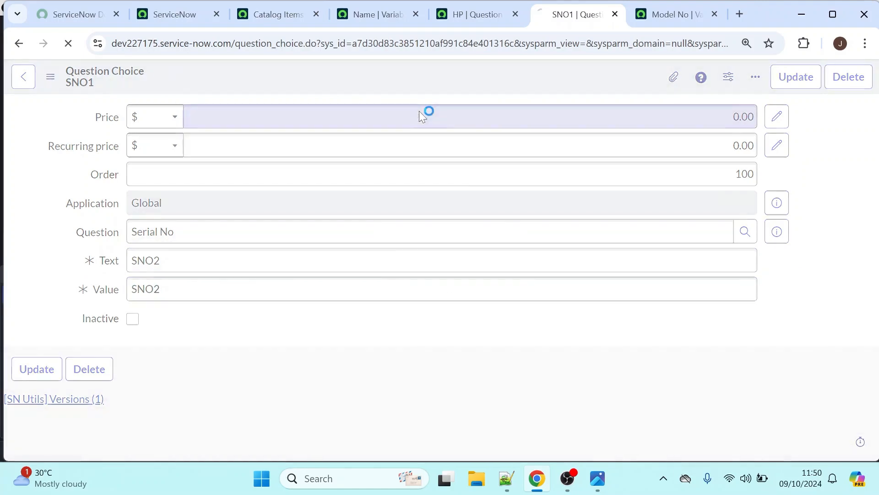
Switch to the Model No variable and save a new question choice with text and value MOD1
{"action": "left_click", "coordinate": [666, 16]}
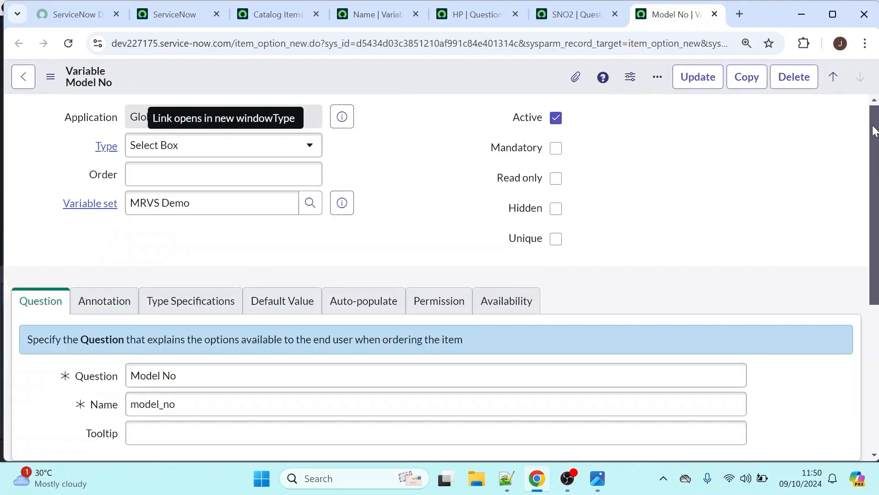
{"action": "left_click_drag", "start_coordinate": [875, 130], "coordinate": [860, 289]}
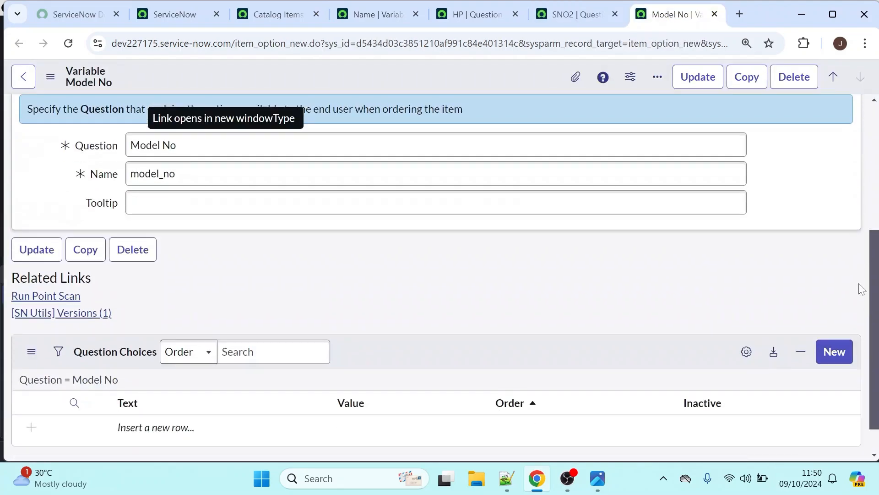
{"action": "left_click", "coordinate": [829, 357]}
{"action": "type", "text": "MO"}
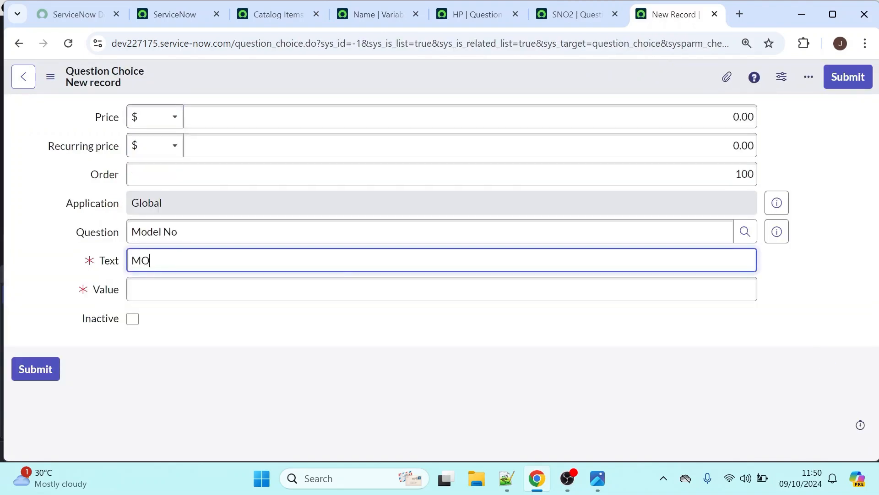
{"action": "type", "text": "D1"}
{"action": "key", "text": "Tab"}
{"action": "type", "text": "MOD1"}
{"action": "right_click", "coordinate": [385, 76]}
{"action": "left_click", "coordinate": [413, 82]}
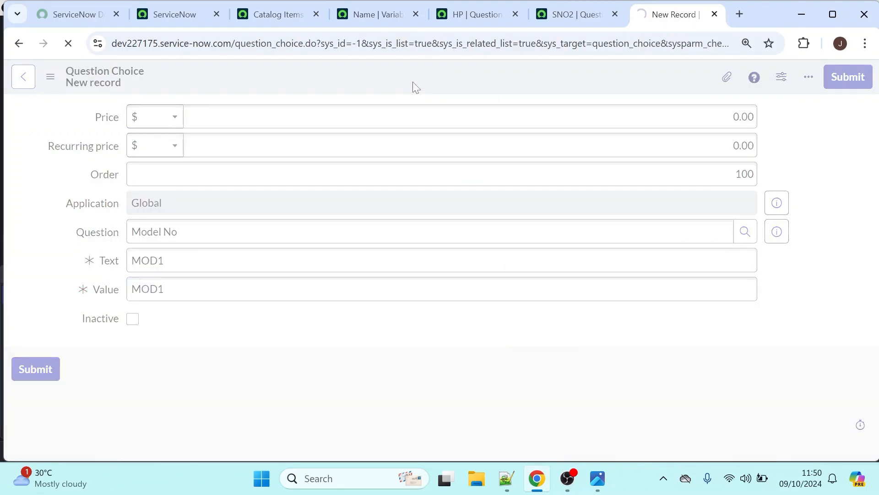
Change the choice's text and value to MOD2 and insert it as a new choice for Model No
{"action": "left_click_drag", "start_coordinate": [168, 261], "coordinate": [90, 255]}
{"action": "type", "text": "MOD2"}
{"action": "key", "text": "Tab"}
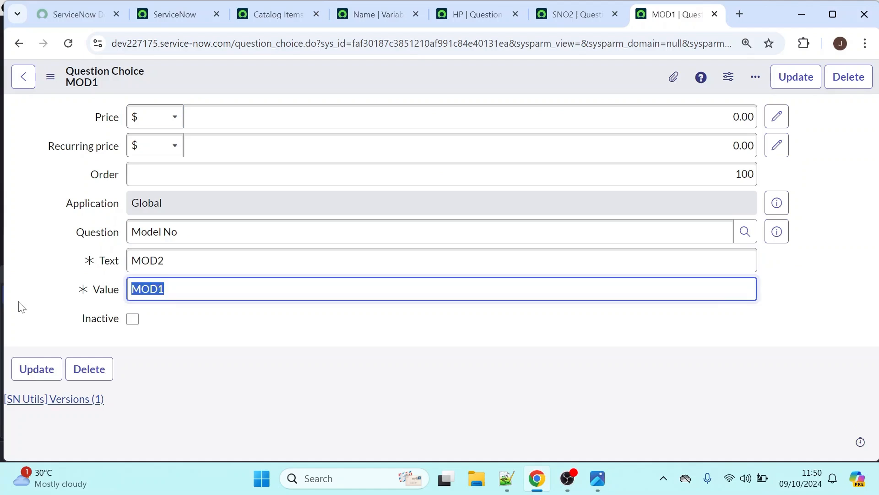
{"action": "type", "text": "MOD2"}
{"action": "right_click", "coordinate": [357, 76]}
{"action": "left_click", "coordinate": [414, 100]}
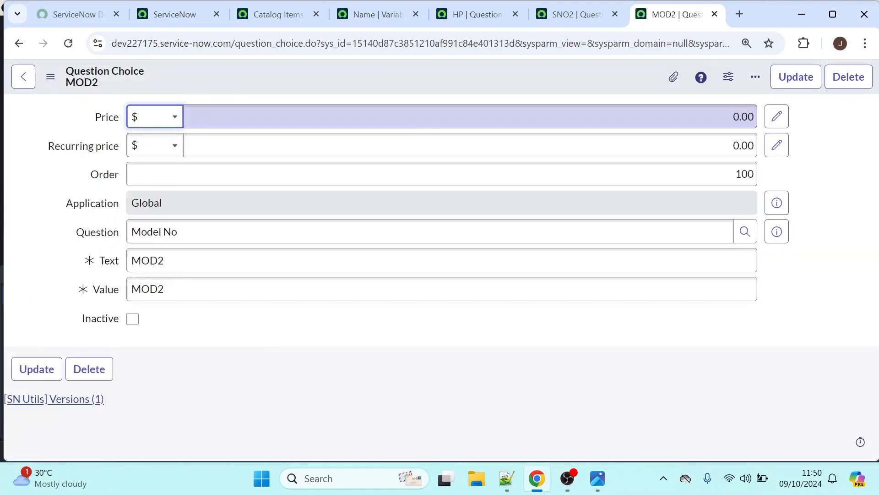
Close the open question choice records and return to the MRVS Demo variable set
{"action": "left_click", "coordinate": [509, 17]}
{"action": "left_click", "coordinate": [515, 14]}
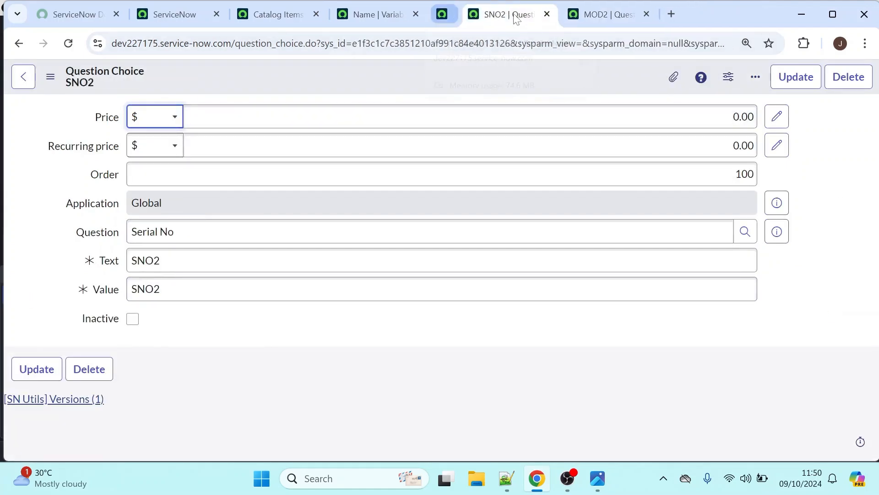
{"action": "left_click", "coordinate": [515, 14]}
{"action": "left_click", "coordinate": [515, 14]}
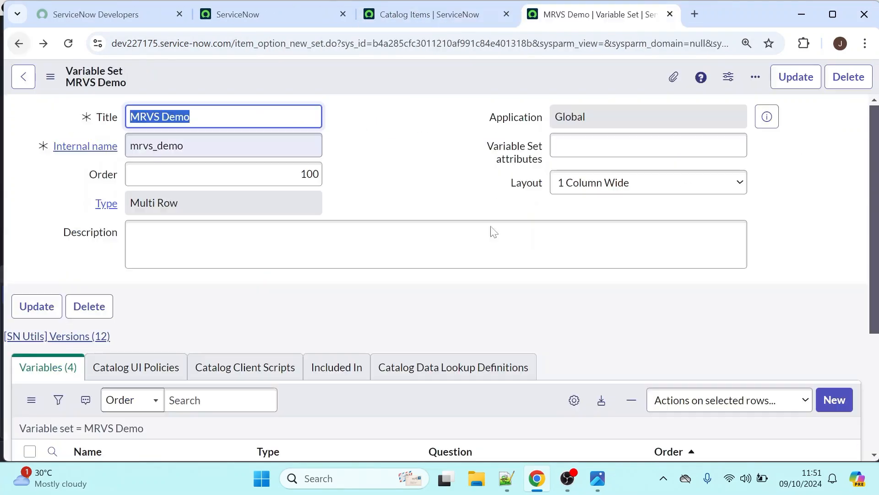
Set the order of the name variable to 10 and the type variable to 20 in the variables list
{"action": "left_click_drag", "start_coordinate": [874, 156], "coordinate": [846, 298]}
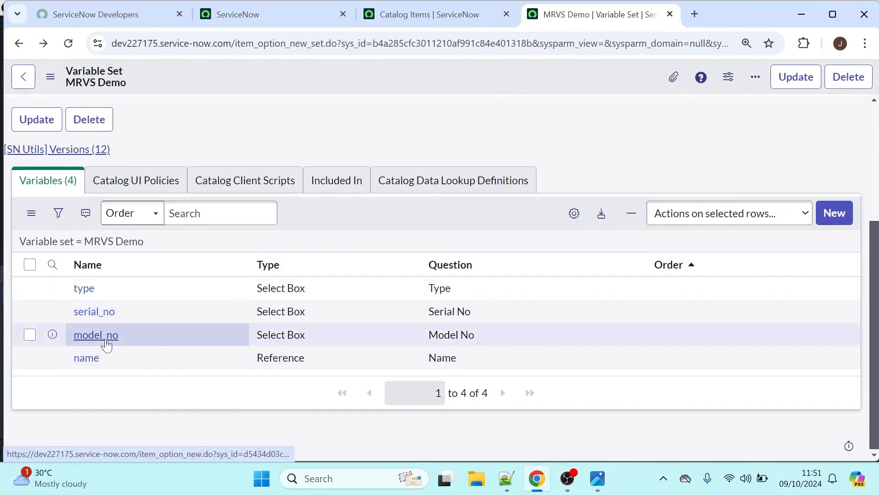
{"action": "left_click", "coordinate": [689, 361]}
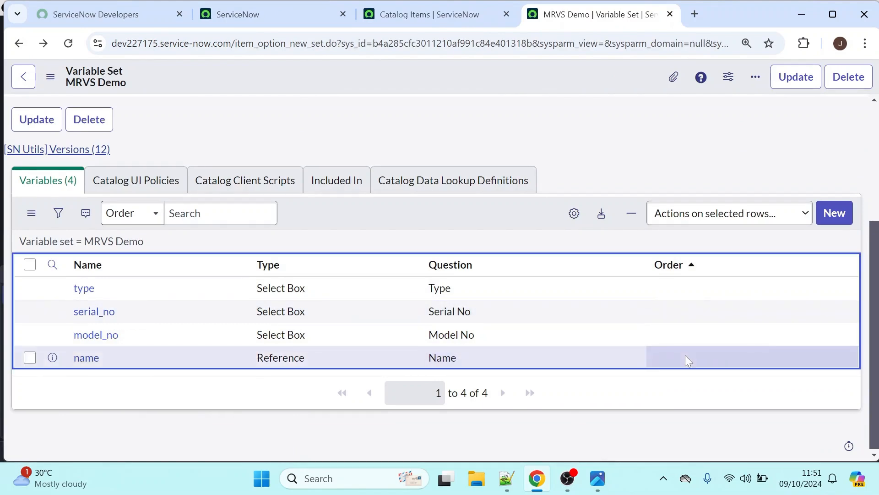
{"action": "double_click", "coordinate": [689, 361]}
{"action": "type", "text": "10"}
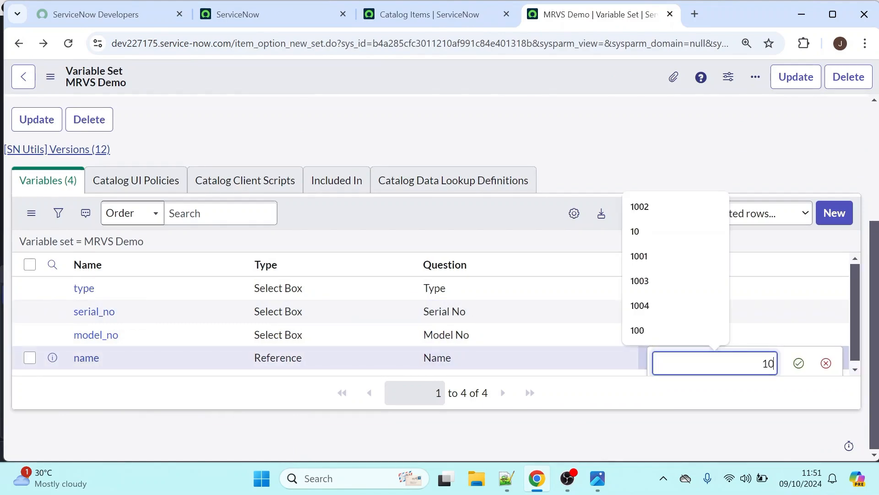
{"action": "key", "text": "Return"}
{"action": "double_click", "coordinate": [725, 341]}
{"action": "double_click", "coordinate": [703, 292]}
{"action": "type", "text": "20"}
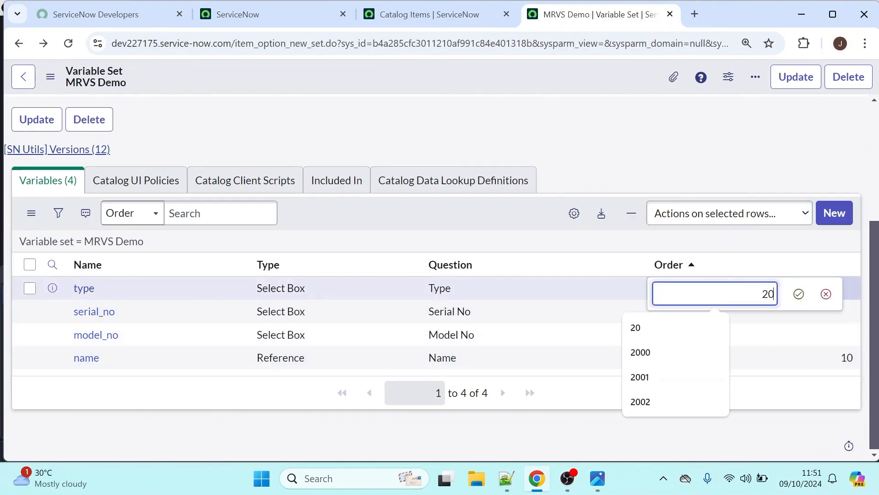
{"action": "left_click", "coordinate": [799, 295]}
Set the order of the serial_no variable to 30 and the model_no variable to 40
{"action": "left_click", "coordinate": [822, 316]}
{"action": "double_click", "coordinate": [822, 319]}
{"action": "type", "text": "30"}
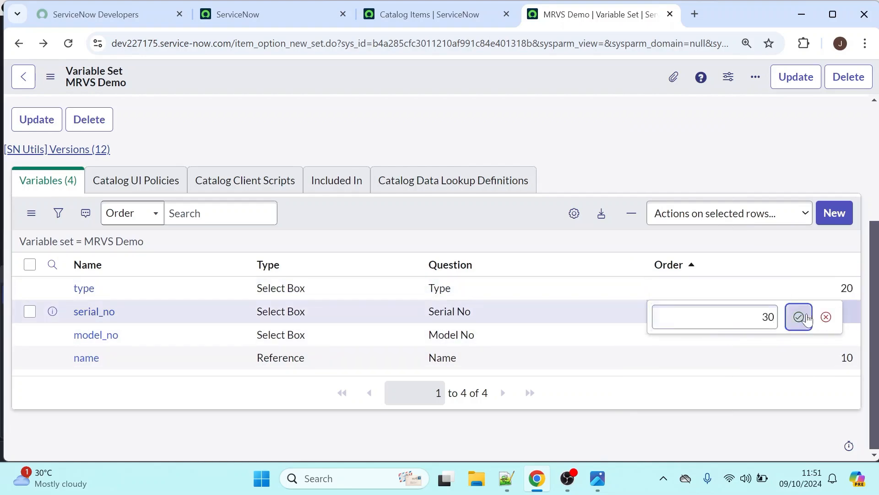
{"action": "left_click", "coordinate": [800, 316]}
{"action": "left_click", "coordinate": [819, 340]}
{"action": "double_click", "coordinate": [819, 342]}
{"action": "type", "text": "40"}
{"action": "key", "text": "Return"}
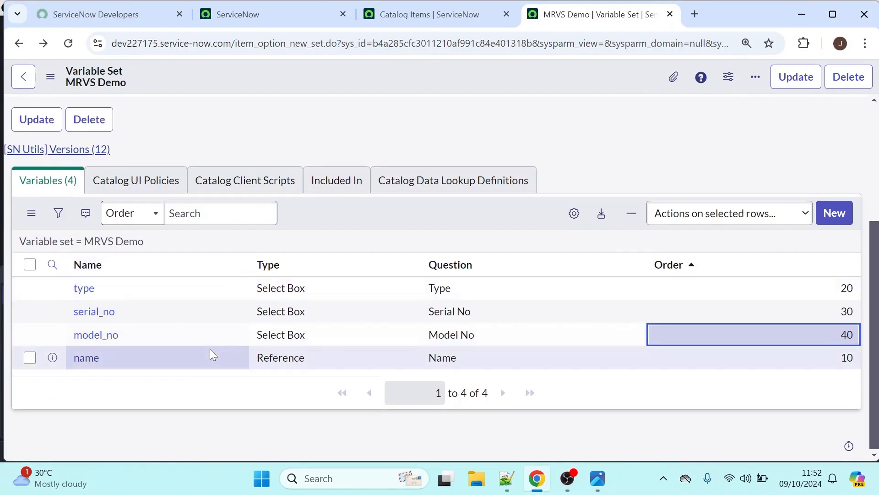
{"action": "left_click_drag", "start_coordinate": [149, 84], "coordinate": [65, 87]}
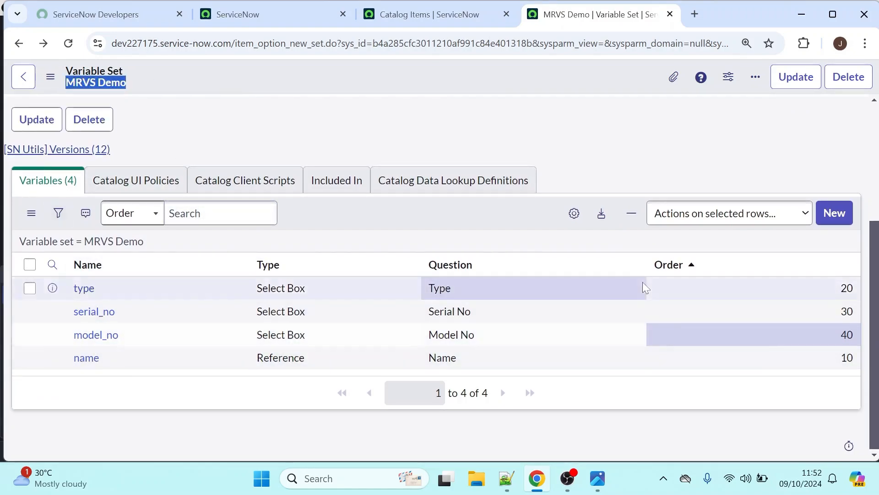
{"action": "scroll", "coordinate": [875, 300], "scroll_direction": "up", "scroll_amount": 3}
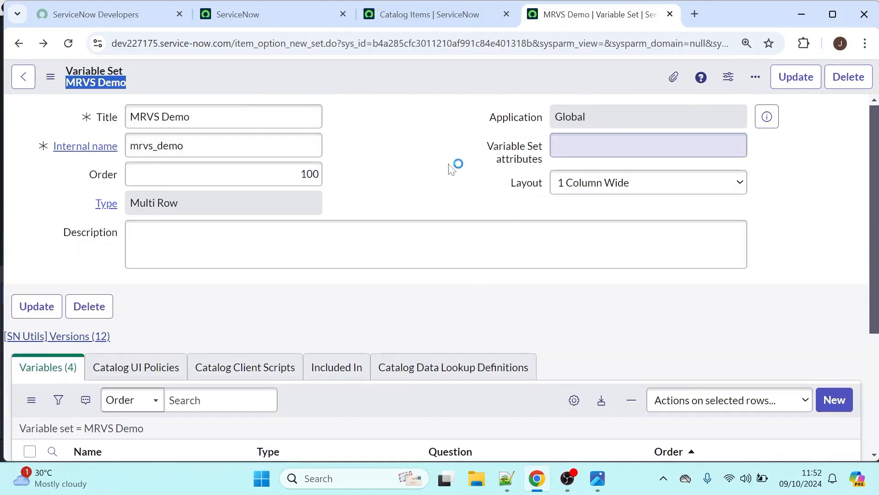
Open the Test catalog item from the catalog items list and start editing its variable sets
{"action": "left_click", "coordinate": [427, 12]}
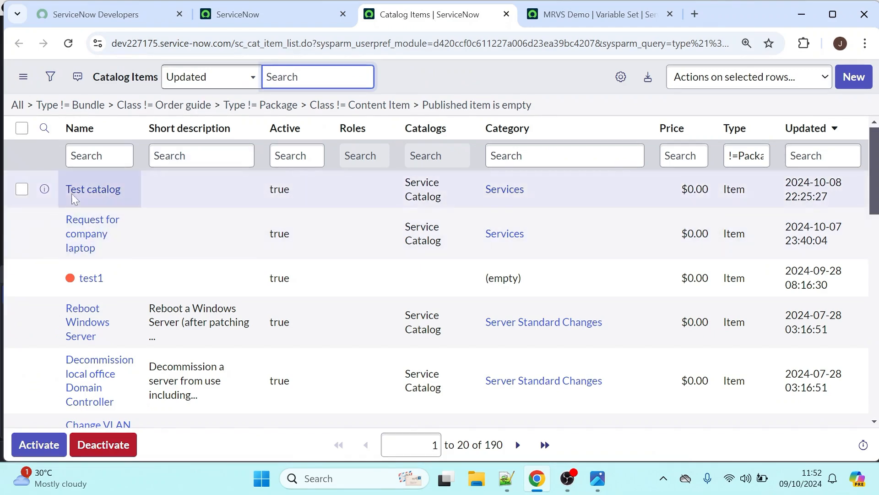
{"action": "left_click", "coordinate": [78, 193], "text": "ctrl"}
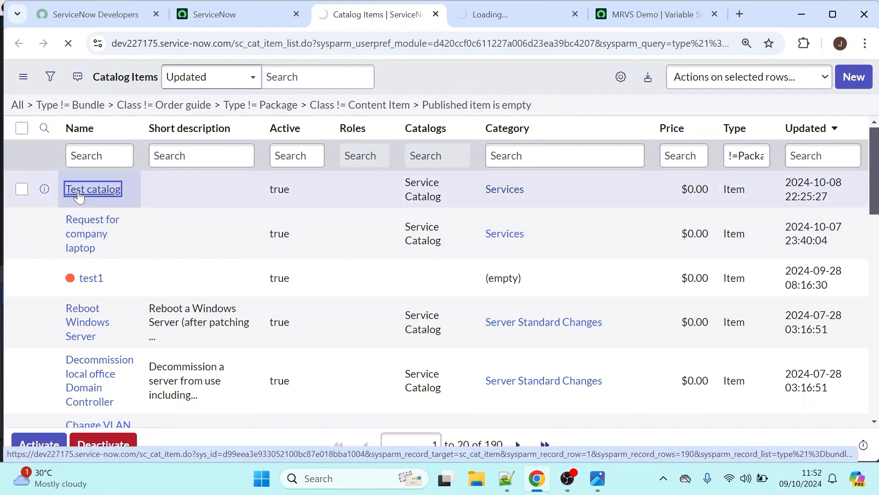
{"action": "left_click", "coordinate": [477, 10]}
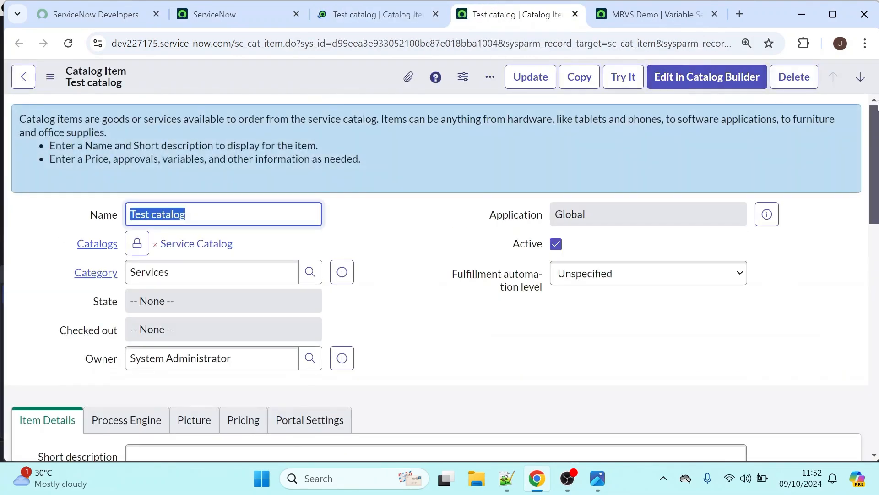
{"action": "left_click_drag", "start_coordinate": [872, 130], "coordinate": [876, 376]}
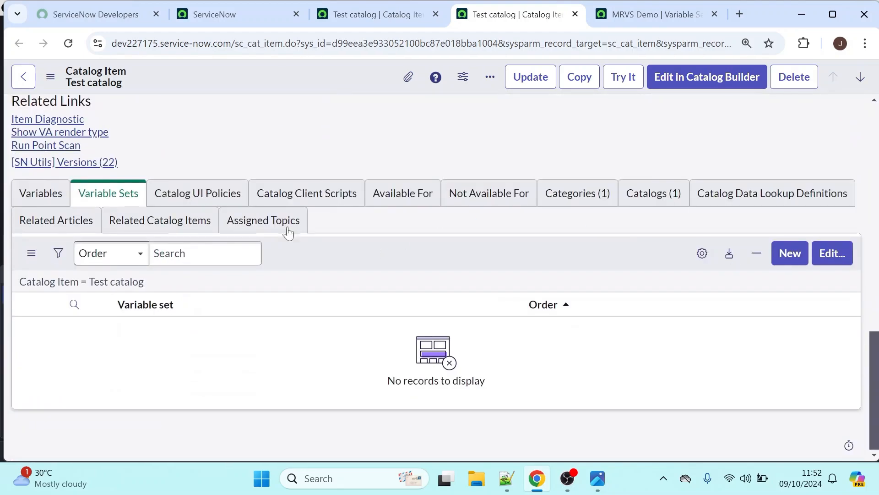
{"action": "left_click", "coordinate": [137, 197]}
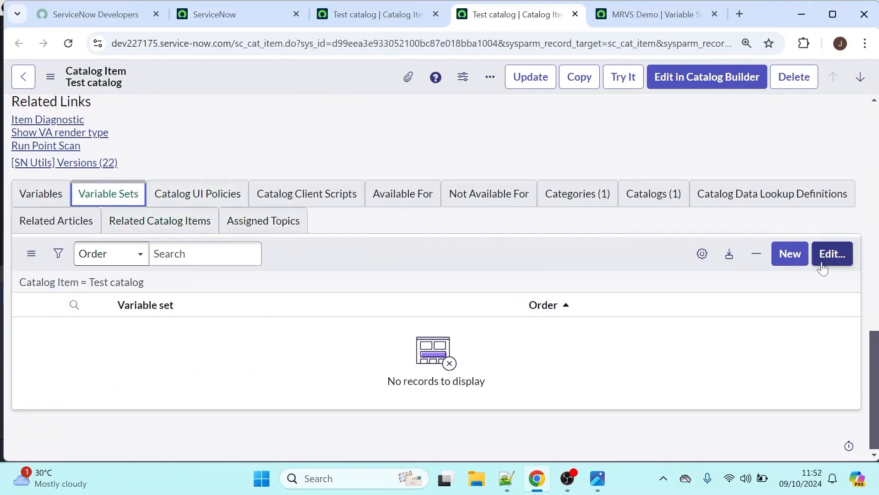
{"action": "left_click", "coordinate": [839, 259]}
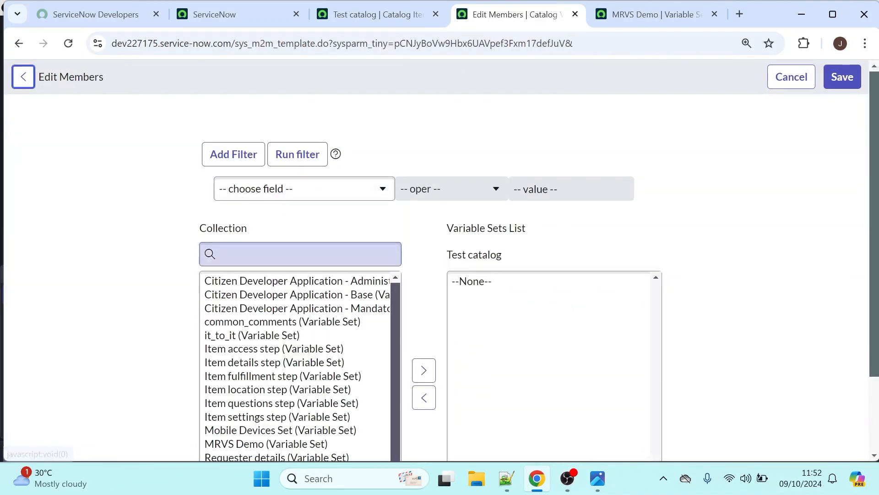
Search the collection for MRV, add MRVS Demo to the Test catalog item's variable sets, and save
{"action": "left_click", "coordinate": [296, 254]}
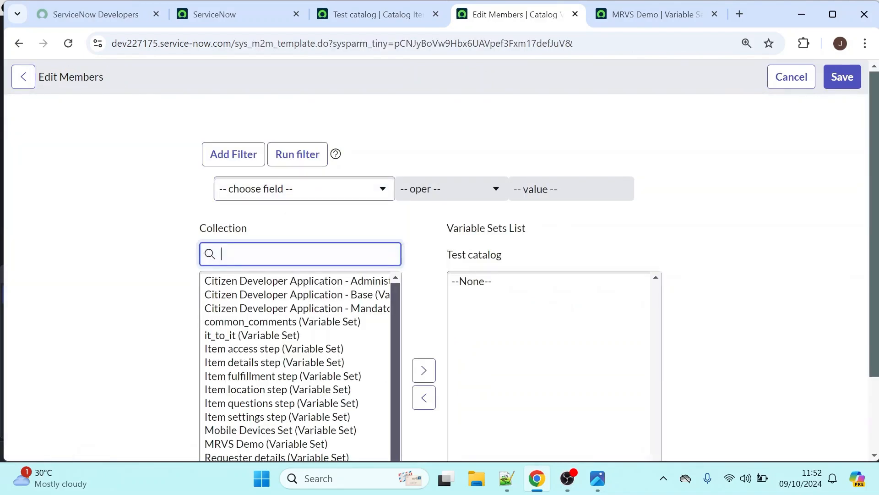
{"action": "type", "text": "MRV"}
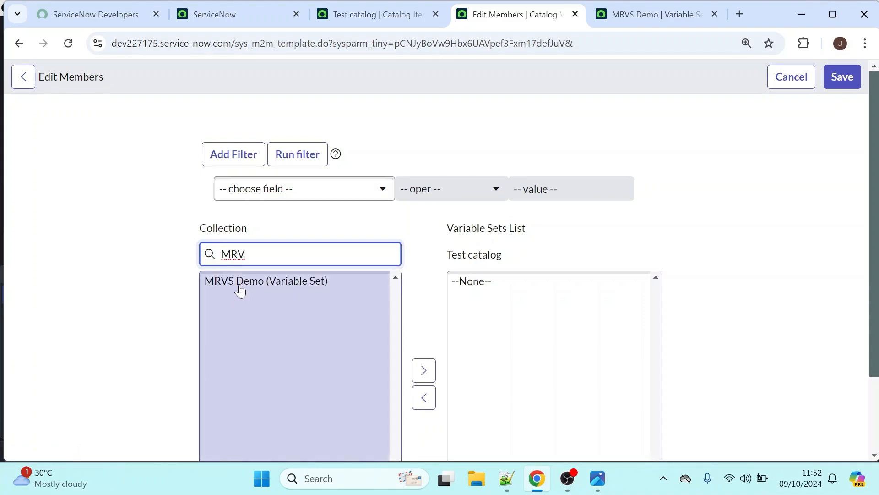
{"action": "left_click", "coordinate": [239, 285]}
{"action": "left_click", "coordinate": [418, 334]}
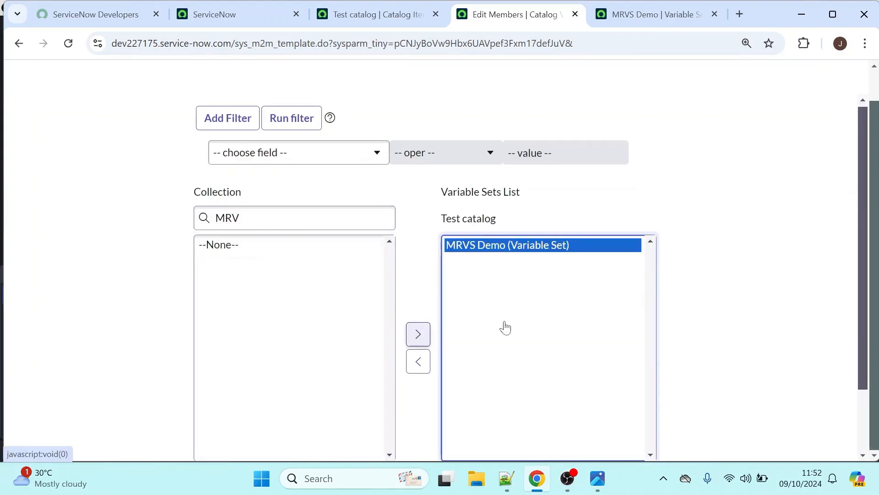
{"action": "left_click_drag", "start_coordinate": [863, 151], "coordinate": [772, 493]}
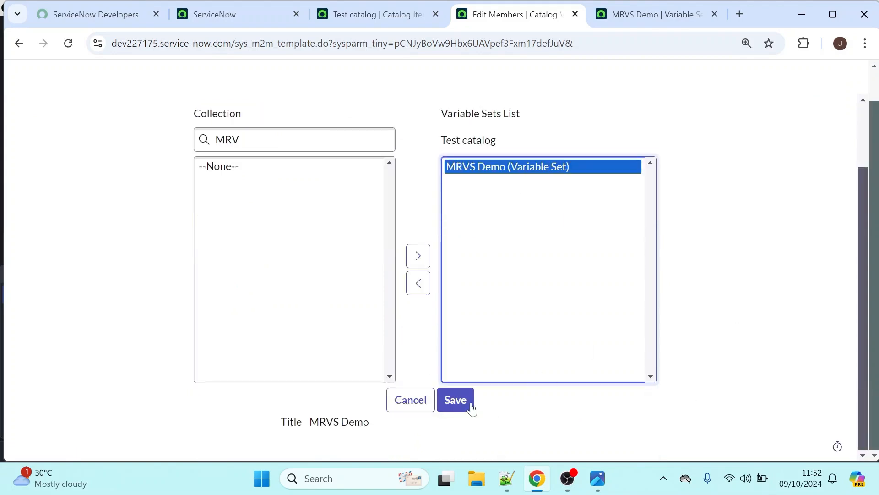
{"action": "left_click", "coordinate": [457, 399]}
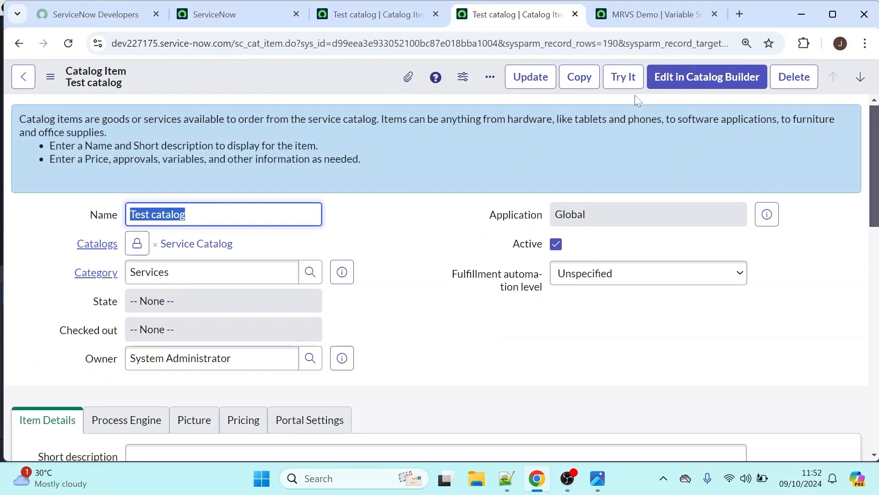
Try out the Test catalog item and start a new MRVS Demo row, choosing a user found with "ab" as the Name
{"action": "left_click", "coordinate": [622, 76]}
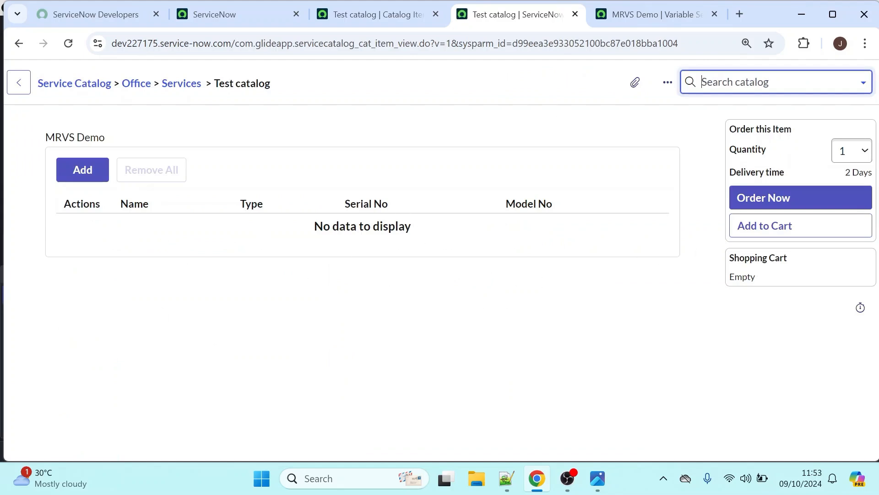
{"action": "left_click", "coordinate": [81, 175]}
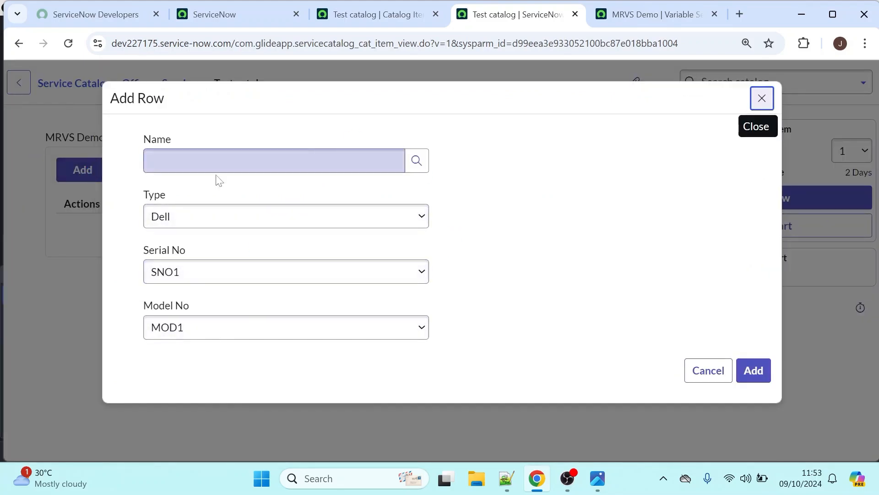
{"action": "left_click", "coordinate": [274, 161]}
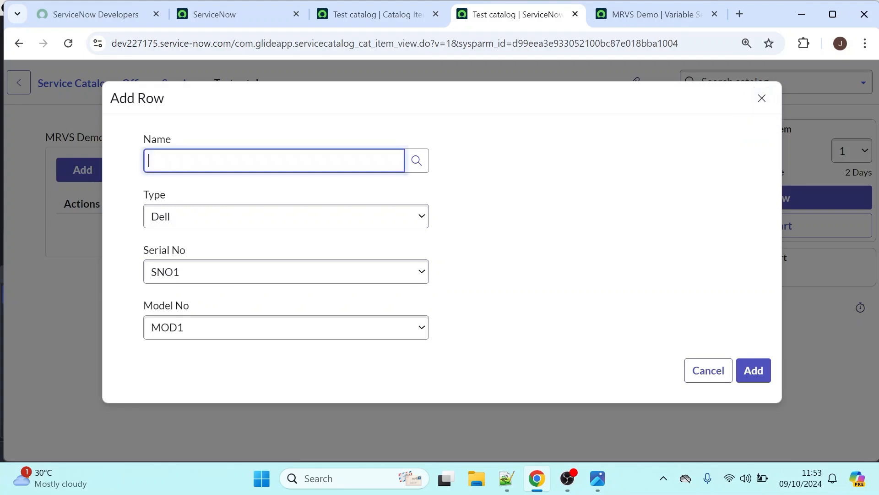
{"action": "left_click", "coordinate": [418, 167]}
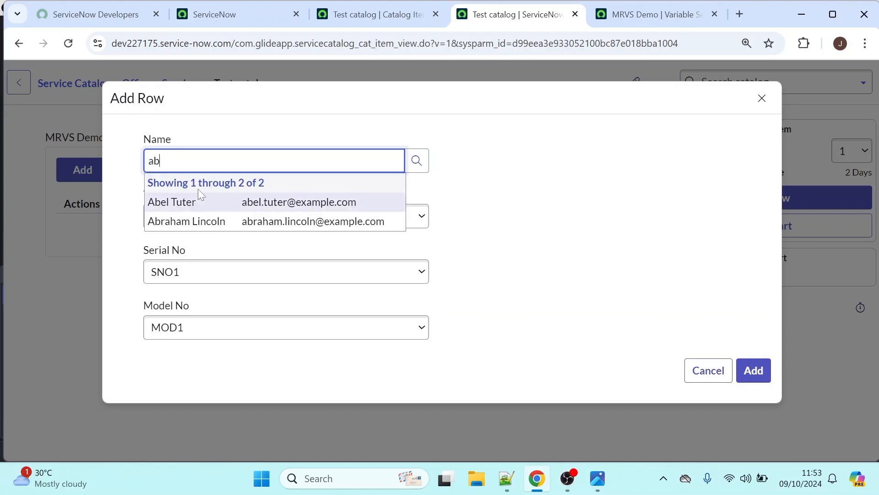
{"action": "left_click", "coordinate": [184, 203]}
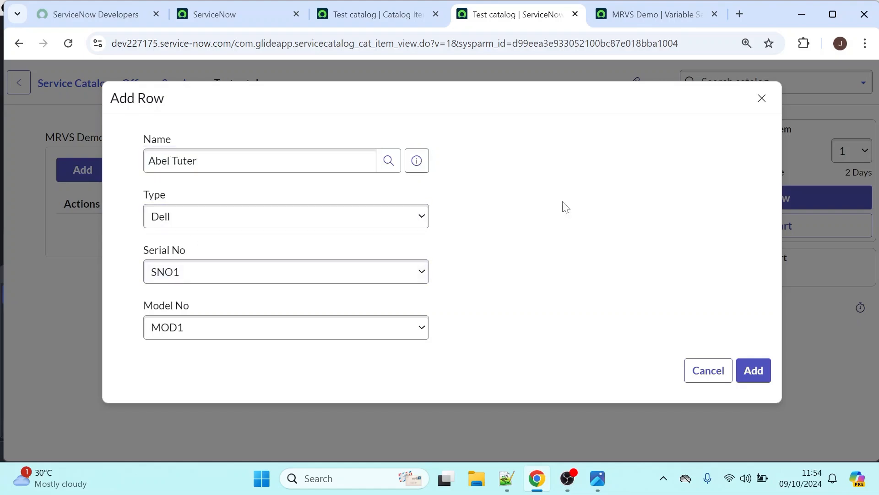
Set the row's Type to HP, Serial No to SNO2 and Model No to MOD2, and add the row
{"action": "left_click", "coordinate": [240, 224]}
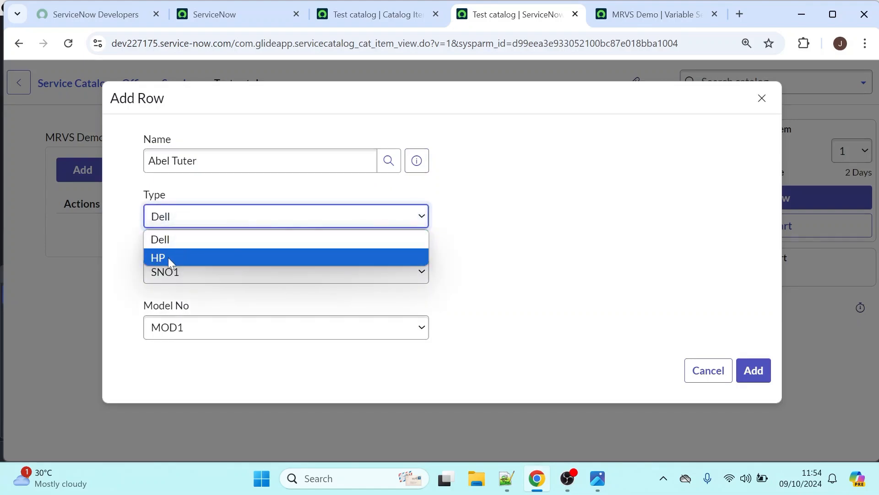
{"action": "left_click", "coordinate": [170, 258]}
{"action": "left_click", "coordinate": [196, 275]}
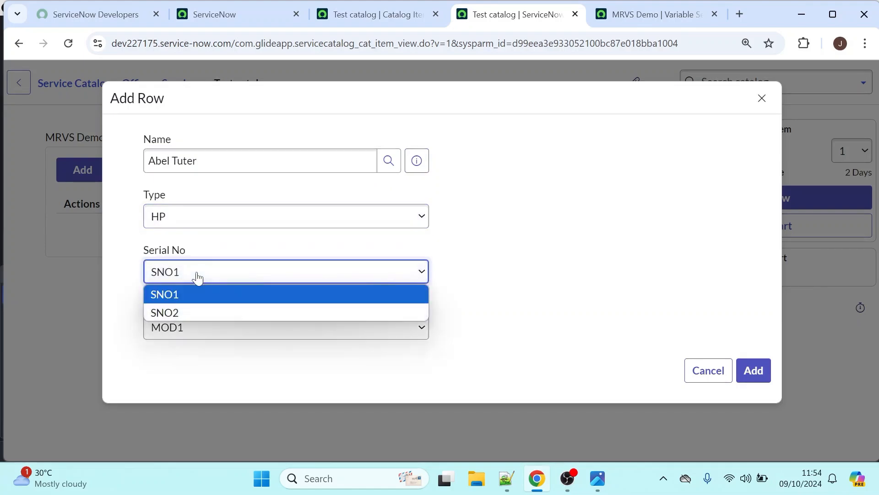
{"action": "left_click", "coordinate": [169, 316]}
{"action": "left_click", "coordinate": [181, 327]}
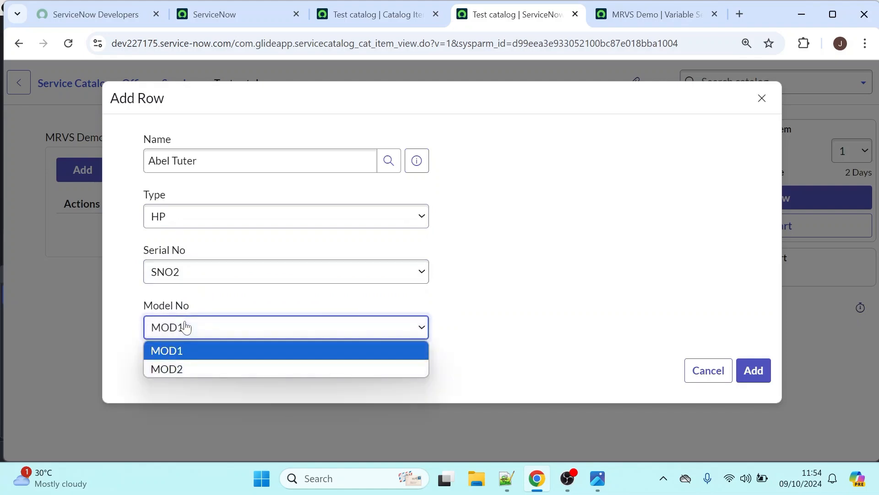
{"action": "left_click", "coordinate": [180, 369]}
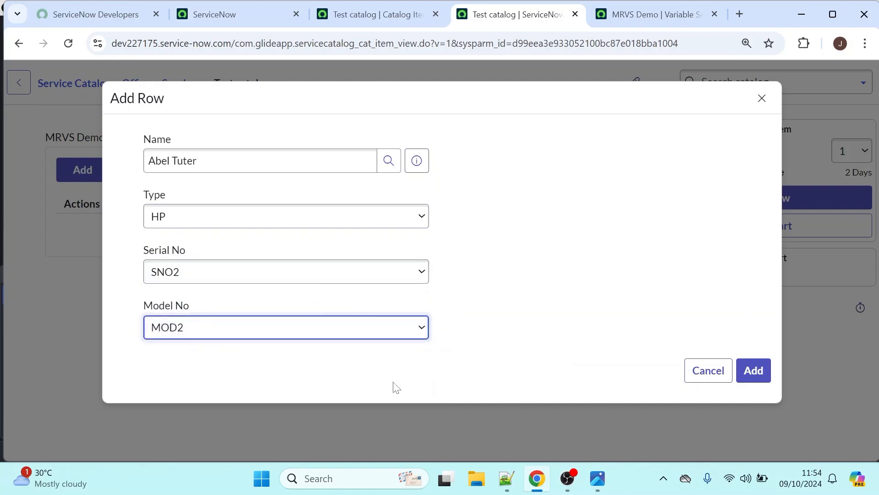
{"action": "left_click", "coordinate": [751, 373]}
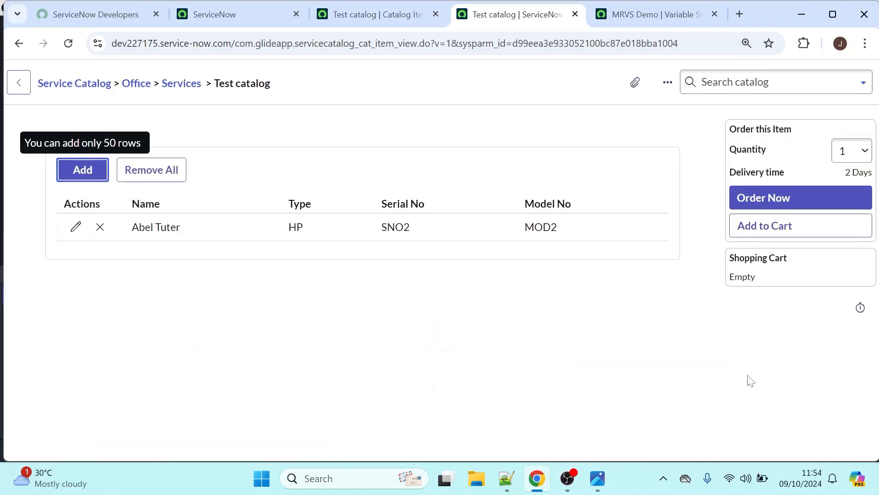
Start a second MRVS Demo row and choose the fourth user in the user list as the Name
{"action": "left_click", "coordinate": [83, 170]}
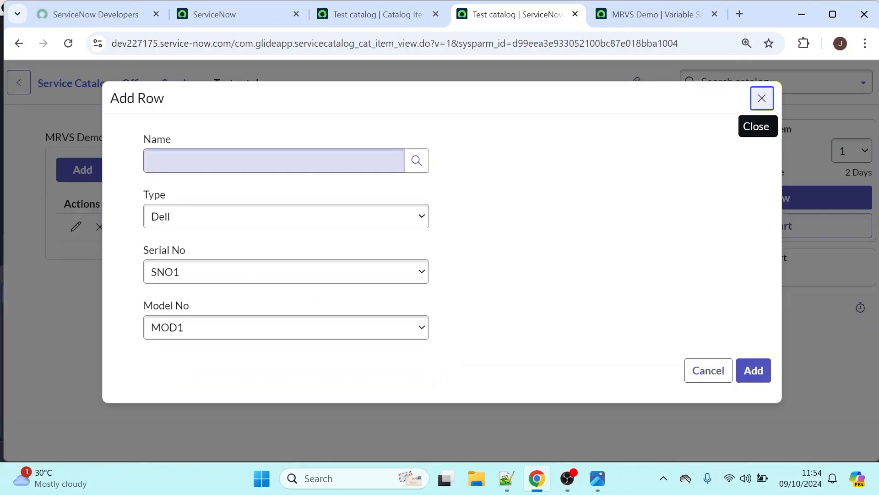
{"action": "left_click", "coordinate": [238, 161]}
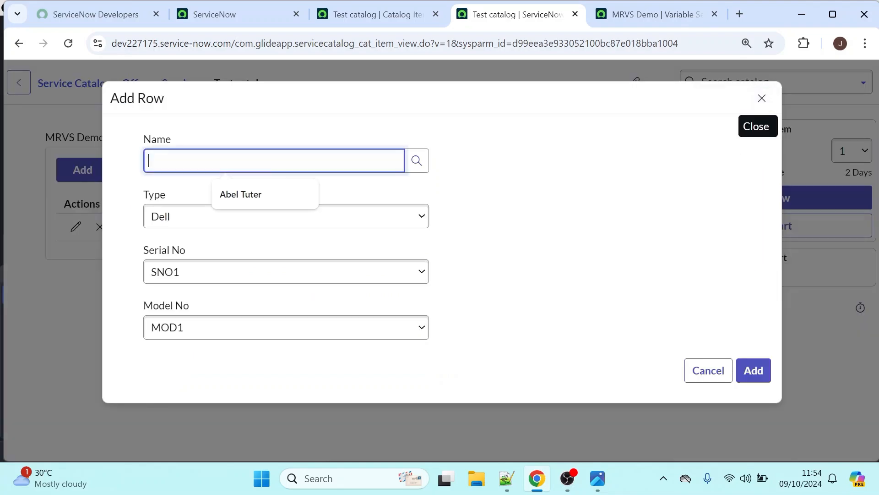
{"action": "left_click", "coordinate": [414, 161]}
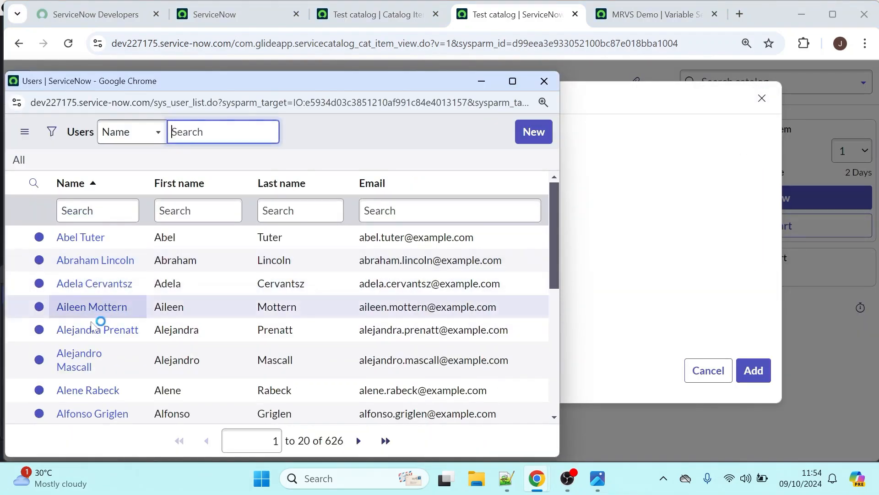
{"action": "left_click", "coordinate": [80, 307]}
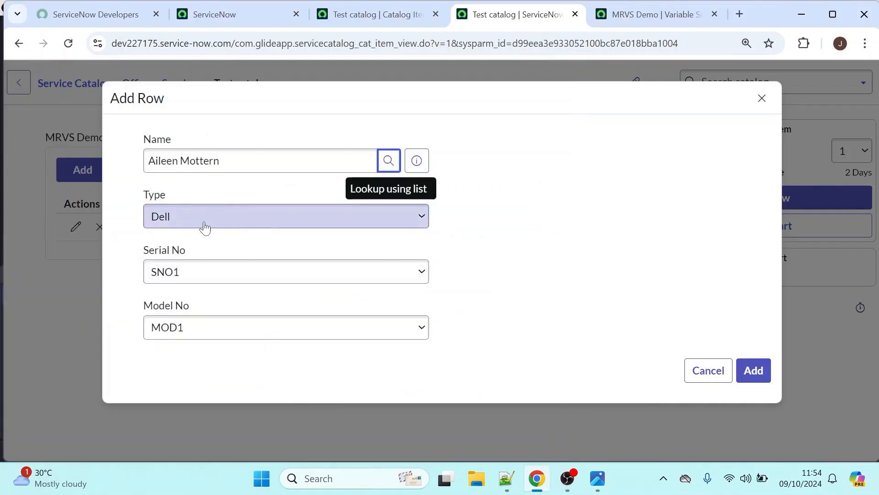
Keep the new row's Type as Dell, Serial No as SNO1 and Model No as MOD1, and add the row
{"action": "left_click", "coordinate": [205, 227]}
{"action": "left_click", "coordinate": [174, 247]}
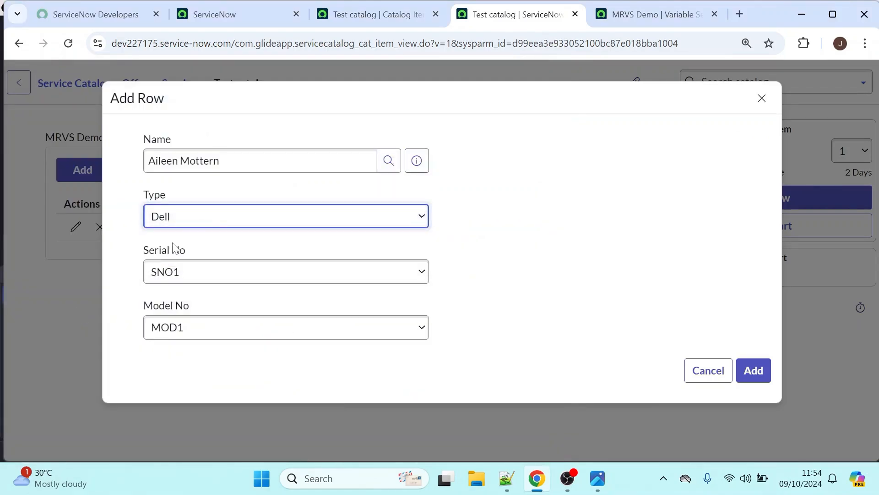
{"action": "left_click", "coordinate": [207, 270]}
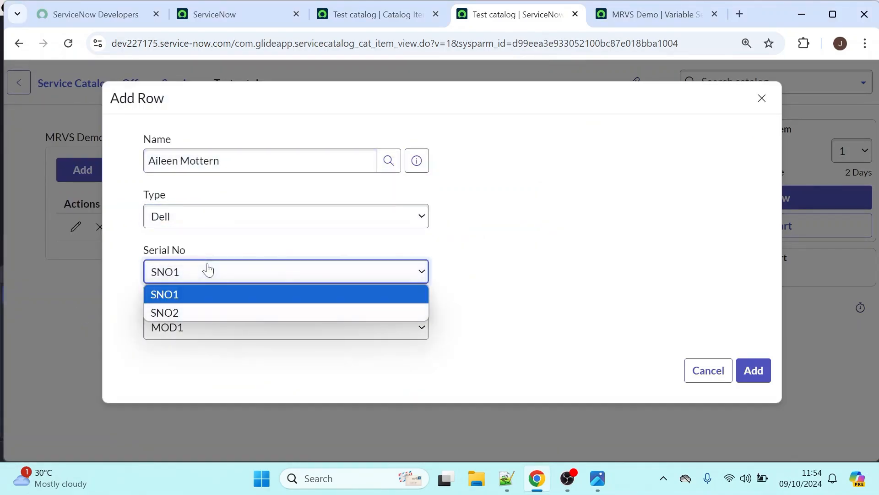
{"action": "left_click", "coordinate": [187, 277]}
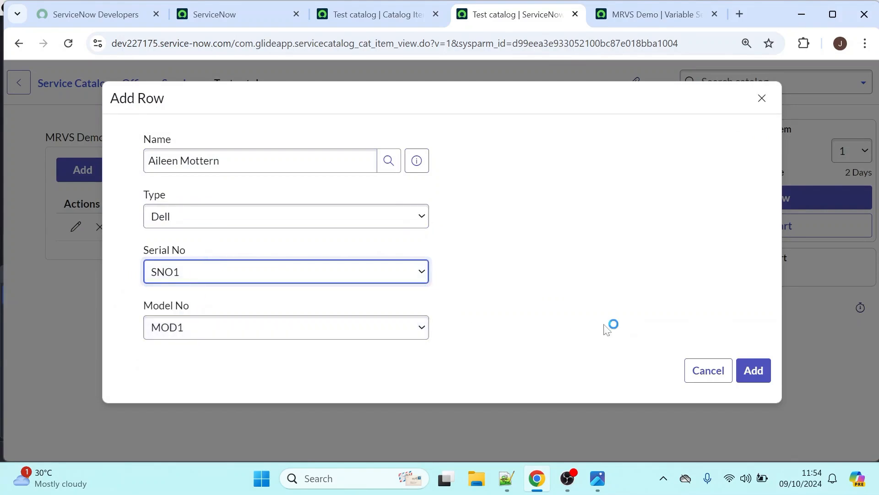
{"action": "left_click", "coordinate": [746, 375]}
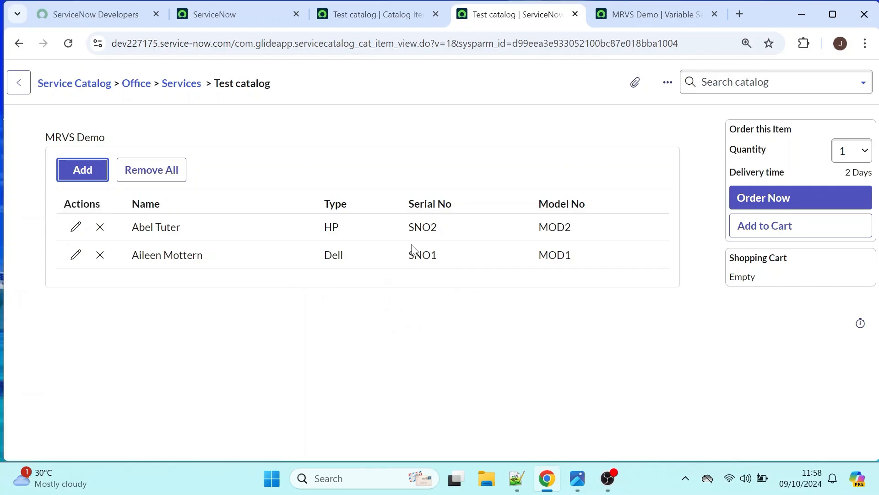
Check the HP row's edit form and the confirmation for removing all rows, cancelling both
{"action": "left_click", "coordinate": [76, 229]}
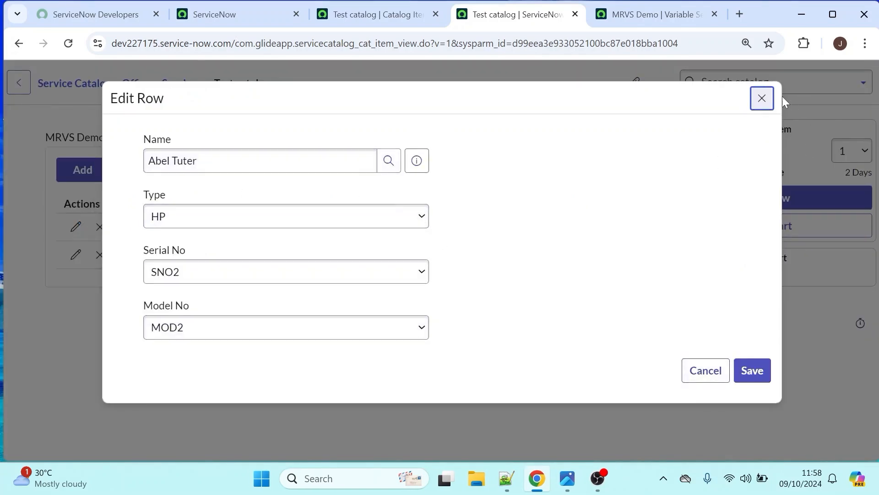
{"action": "left_click", "coordinate": [762, 99]}
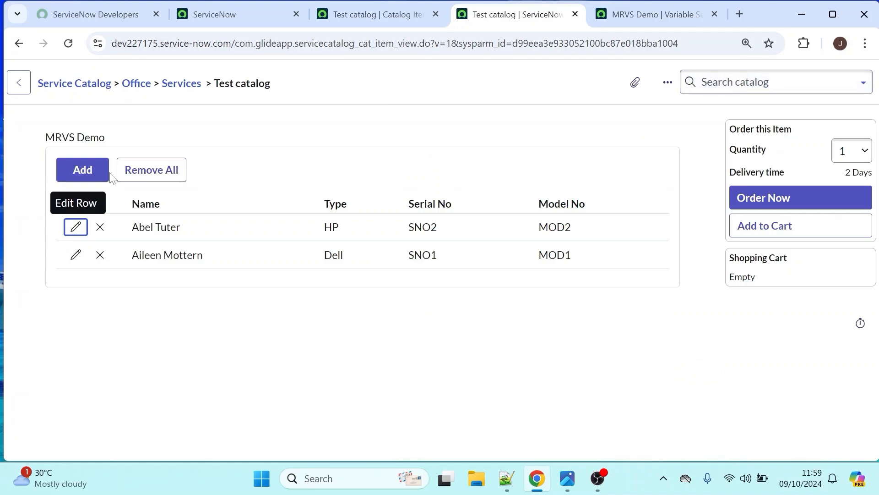
{"action": "left_click", "coordinate": [155, 174]}
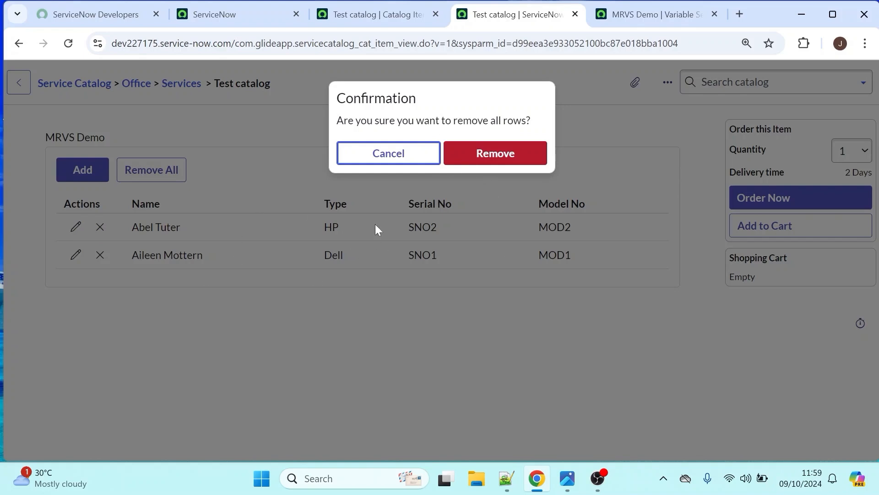
{"action": "left_click", "coordinate": [391, 152]}
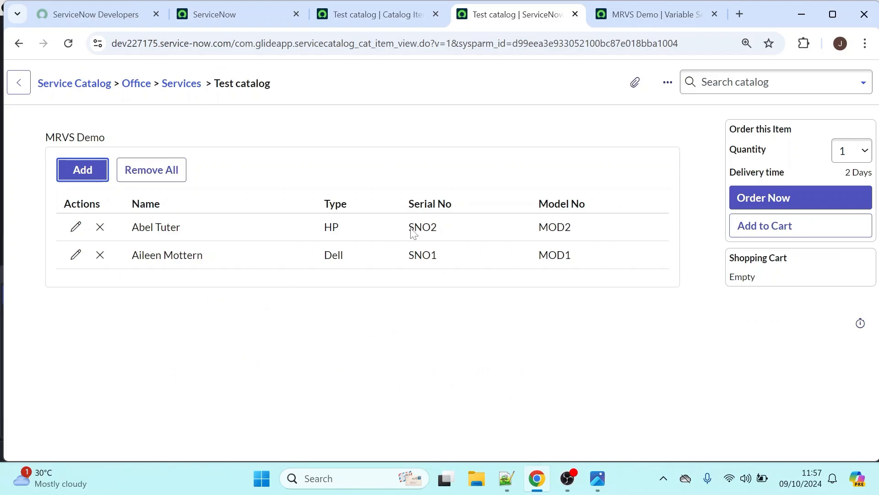
Review the variables of the MRVS Demo variable set, and reload the Test catalog item record to check its variable sets
{"action": "left_click", "coordinate": [627, 17]}
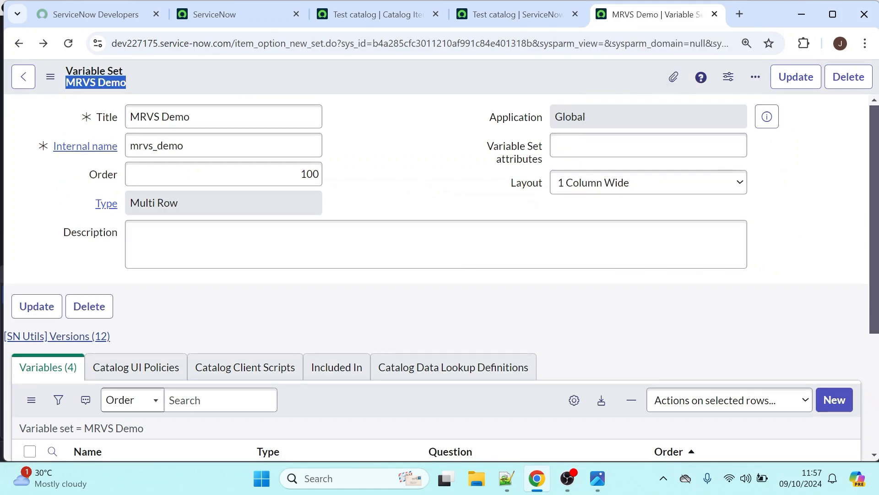
{"action": "scroll", "coordinate": [837, 372], "scroll_direction": "down", "scroll_amount": 5}
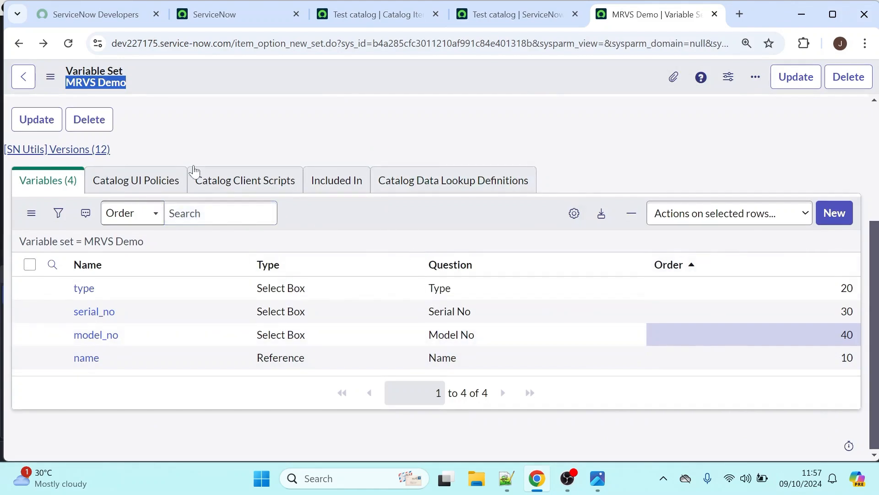
{"action": "left_click", "coordinate": [372, 6]}
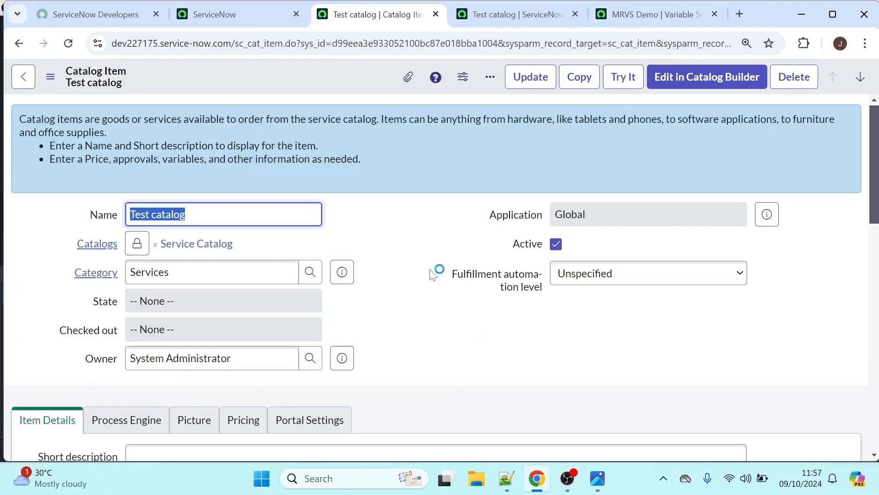
{"action": "left_click_drag", "start_coordinate": [876, 124], "coordinate": [876, 348]}
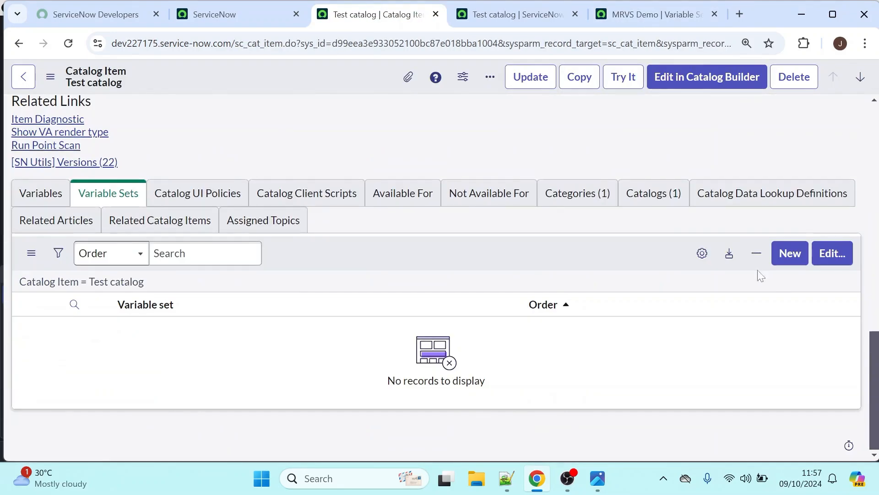
{"action": "left_click", "coordinate": [117, 197]}
{"action": "key", "text": "F5"}
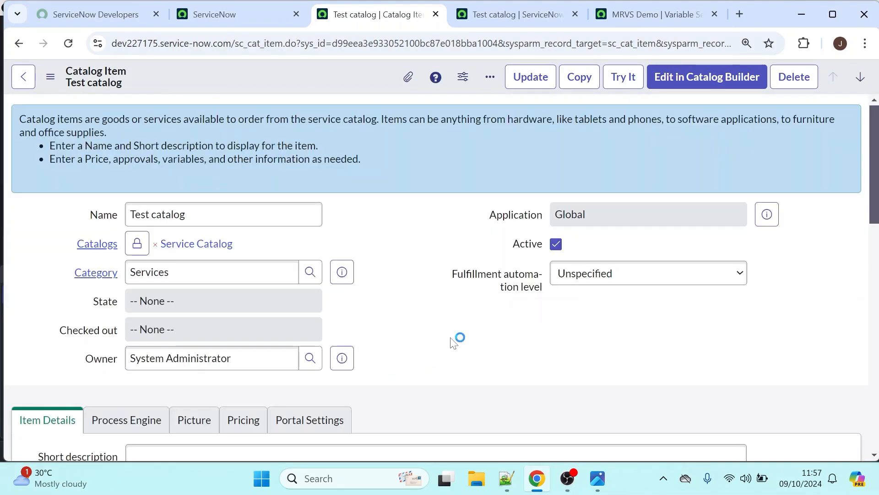